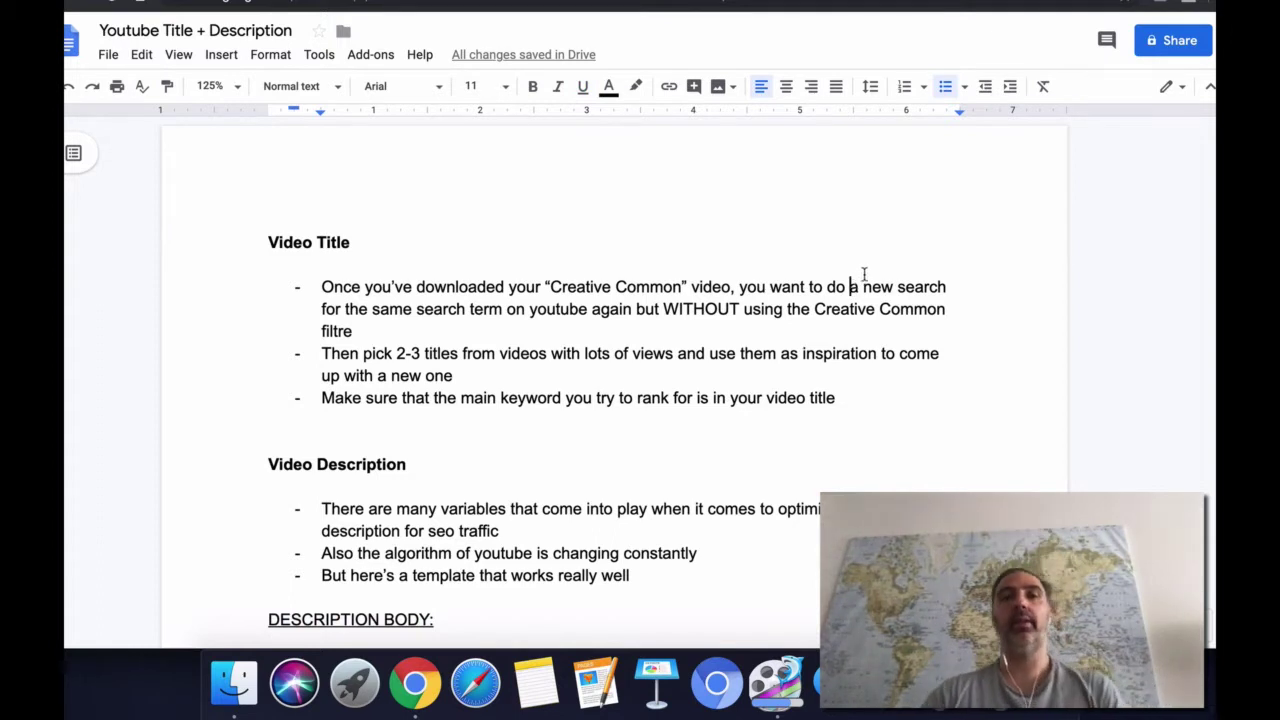
# Review the Video Title and Video Description guidelines down to the opening title line of the description body
pyautogui.scroll(-3, 731, 289)
pyautogui.scroll(2, 689, 277)
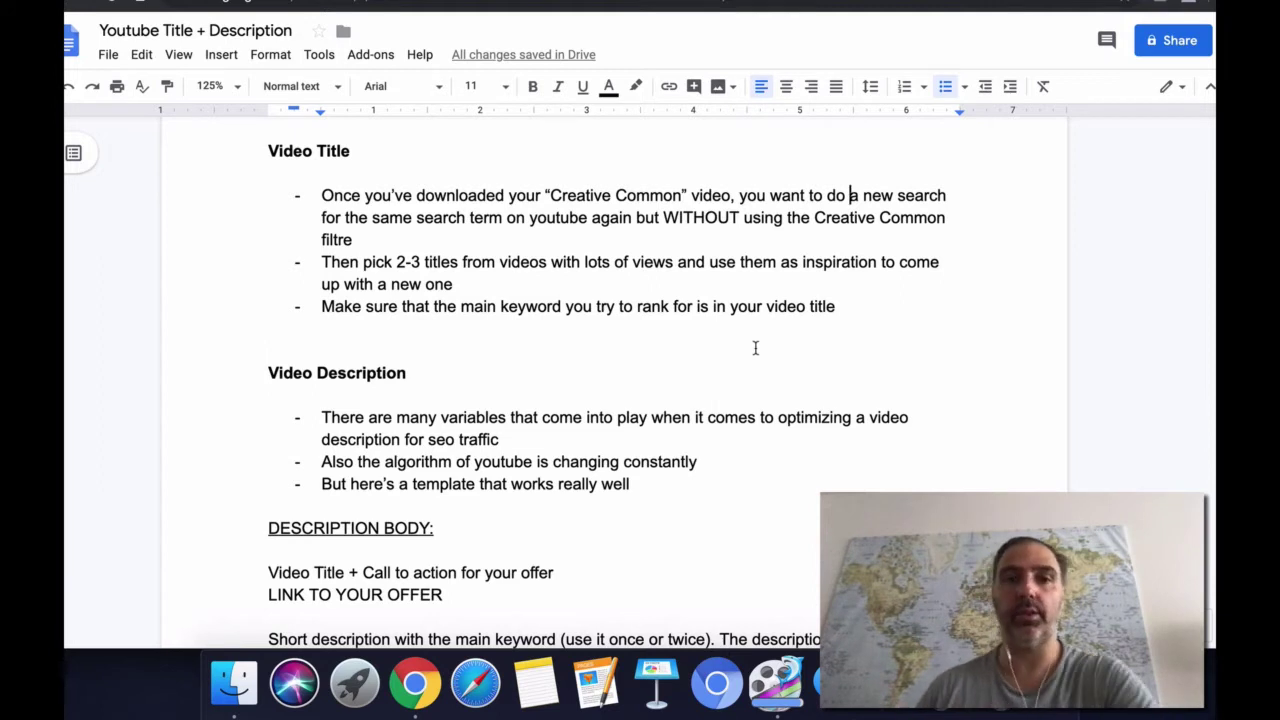
pyautogui.scroll(-2, 762, 350)
pyautogui.scroll(-2, 770, 347)
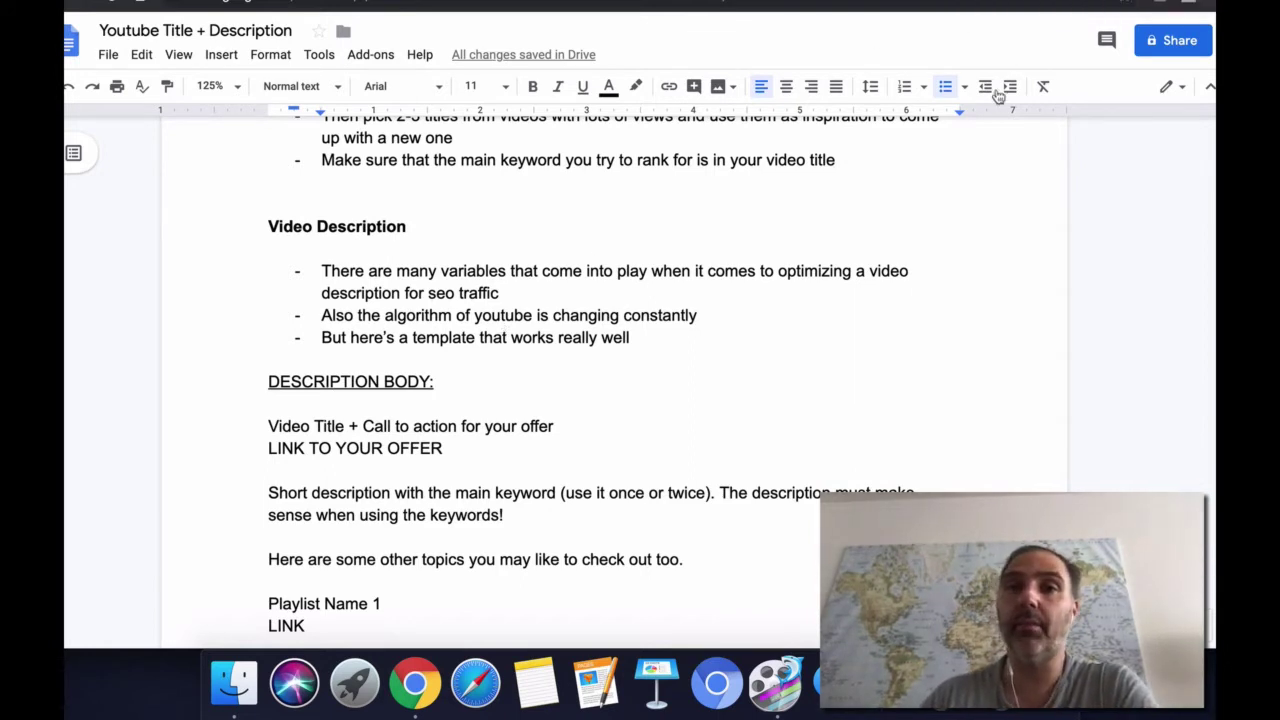
pyautogui.click(650, 345)
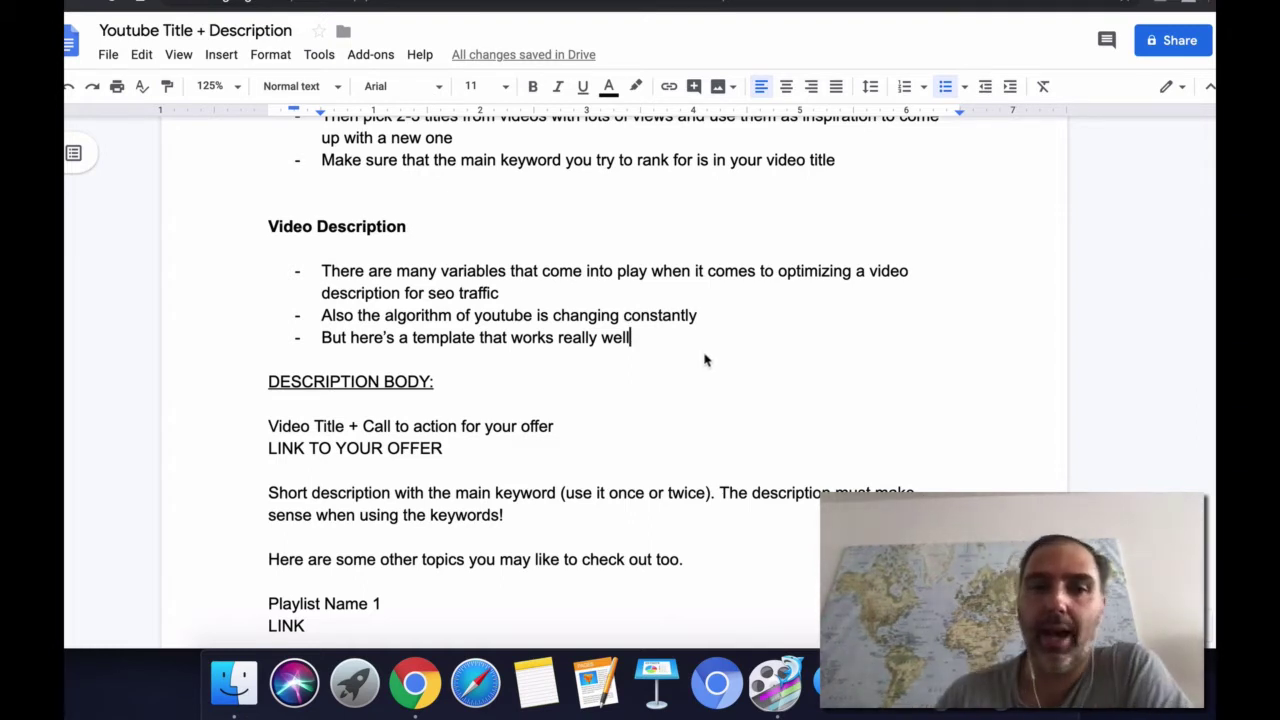
pyautogui.scroll(-2, 786, 374)
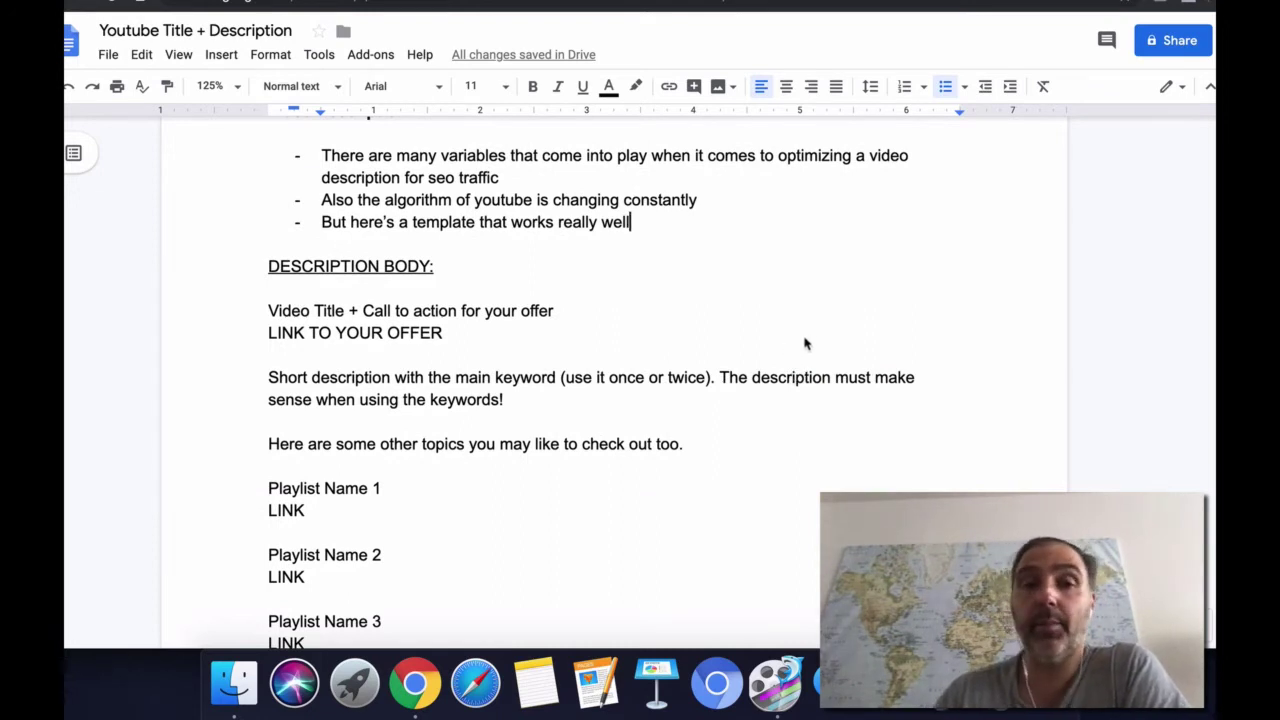
pyautogui.scroll(-1, 810, 338)
pyautogui.scroll(-1, 810, 338)
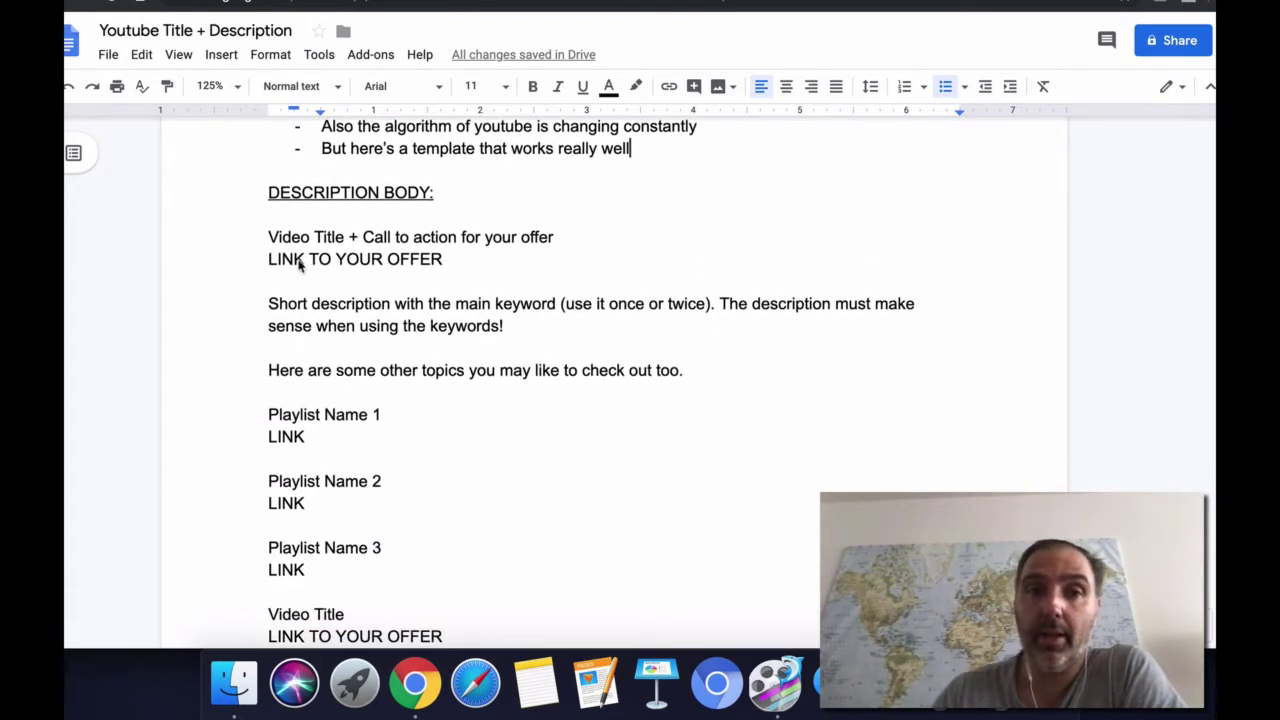
pyautogui.click(268, 237)
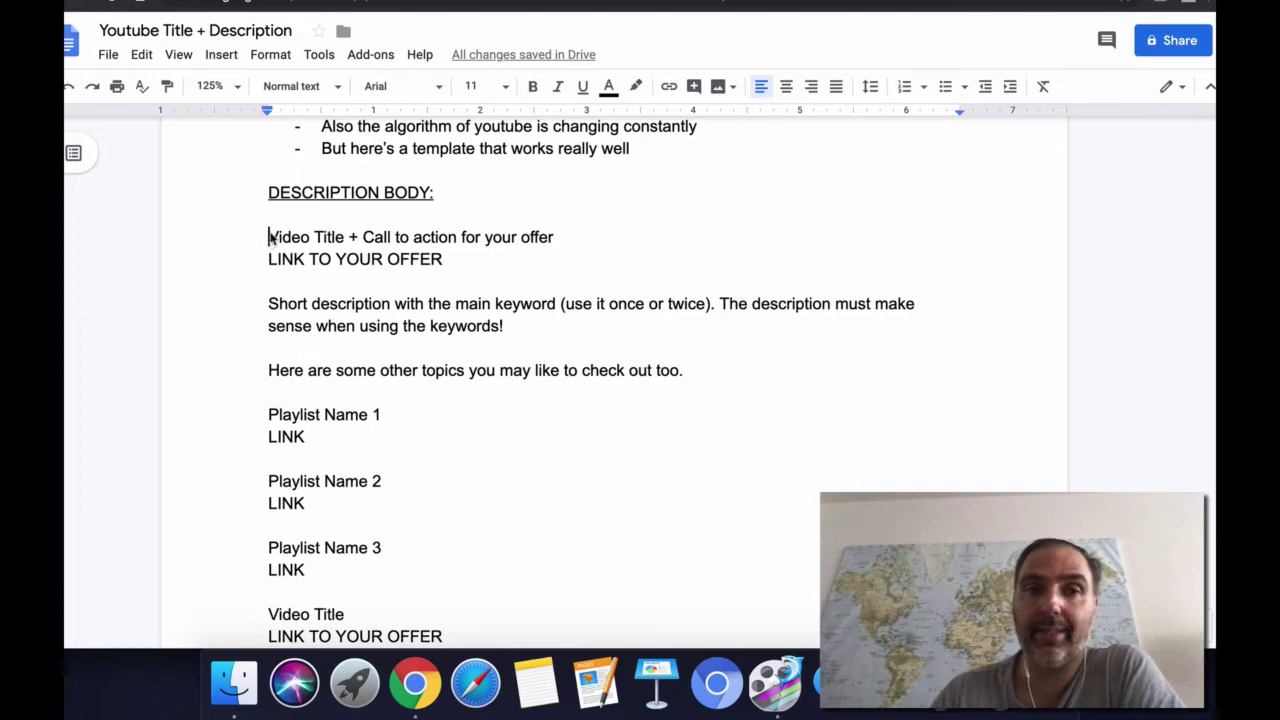
pyautogui.moveTo(268, 237); pyautogui.dragTo(349, 237)
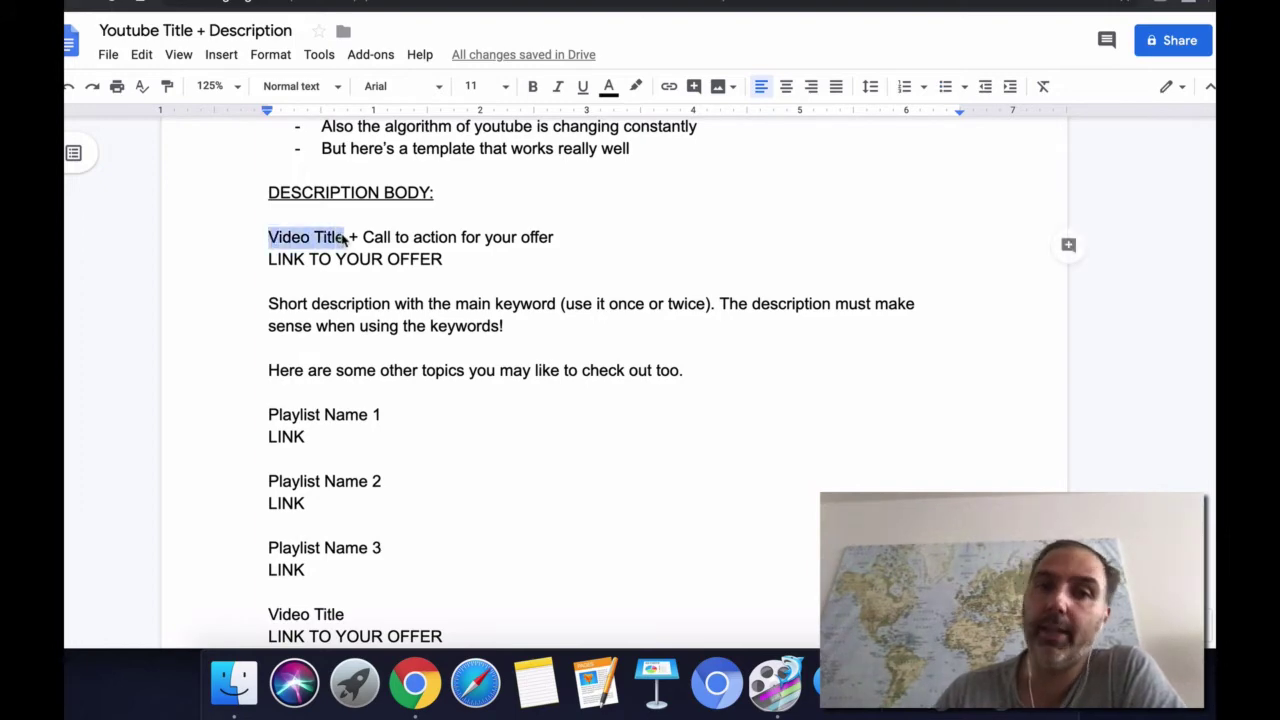
# Review the description template from the opening call to action through the playlist links to the closing video title and links
pyautogui.scroll(5, 360, 246)
pyautogui.scroll(-3, 380, 345)
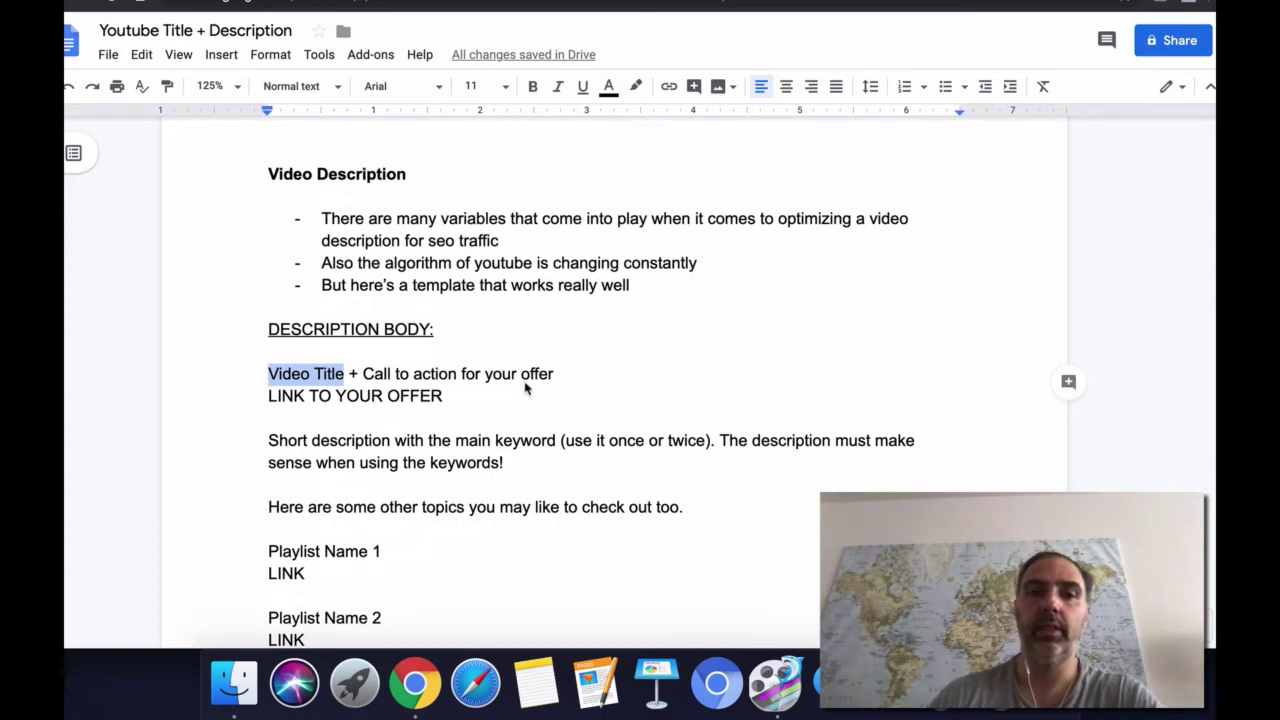
pyautogui.scroll(-4, 210, 360)
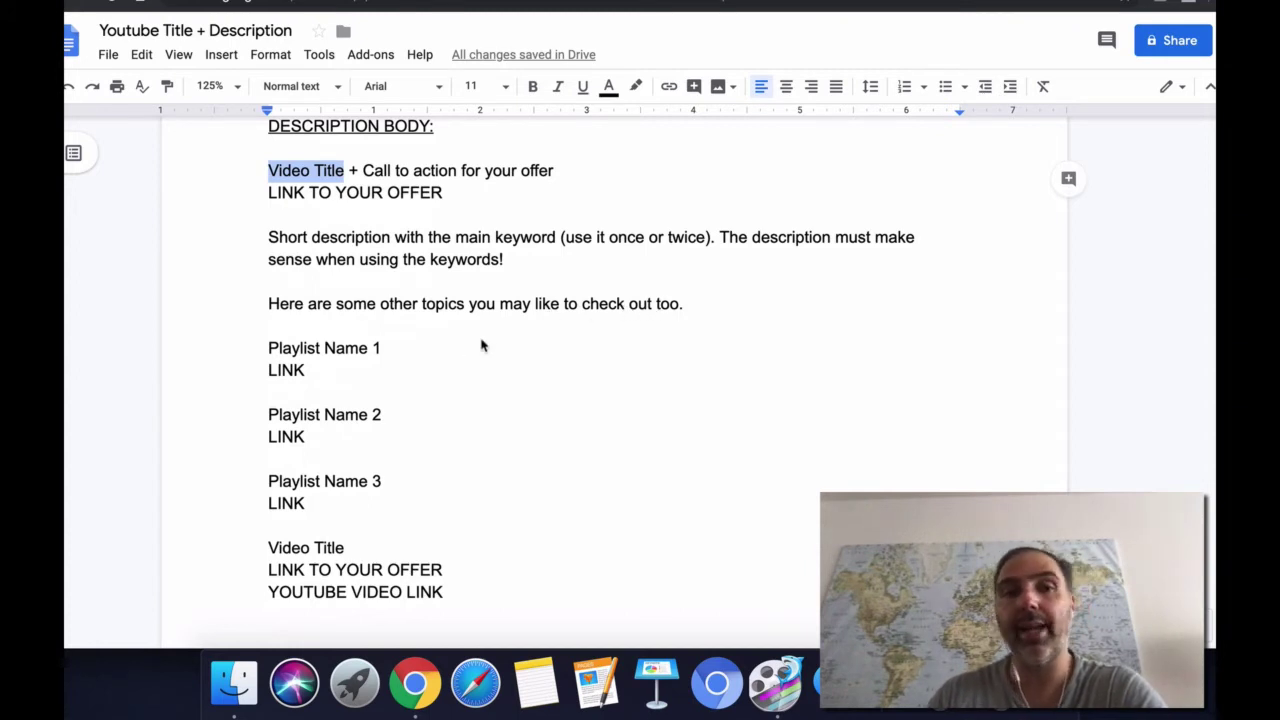
pyautogui.scroll(-2, 482, 345)
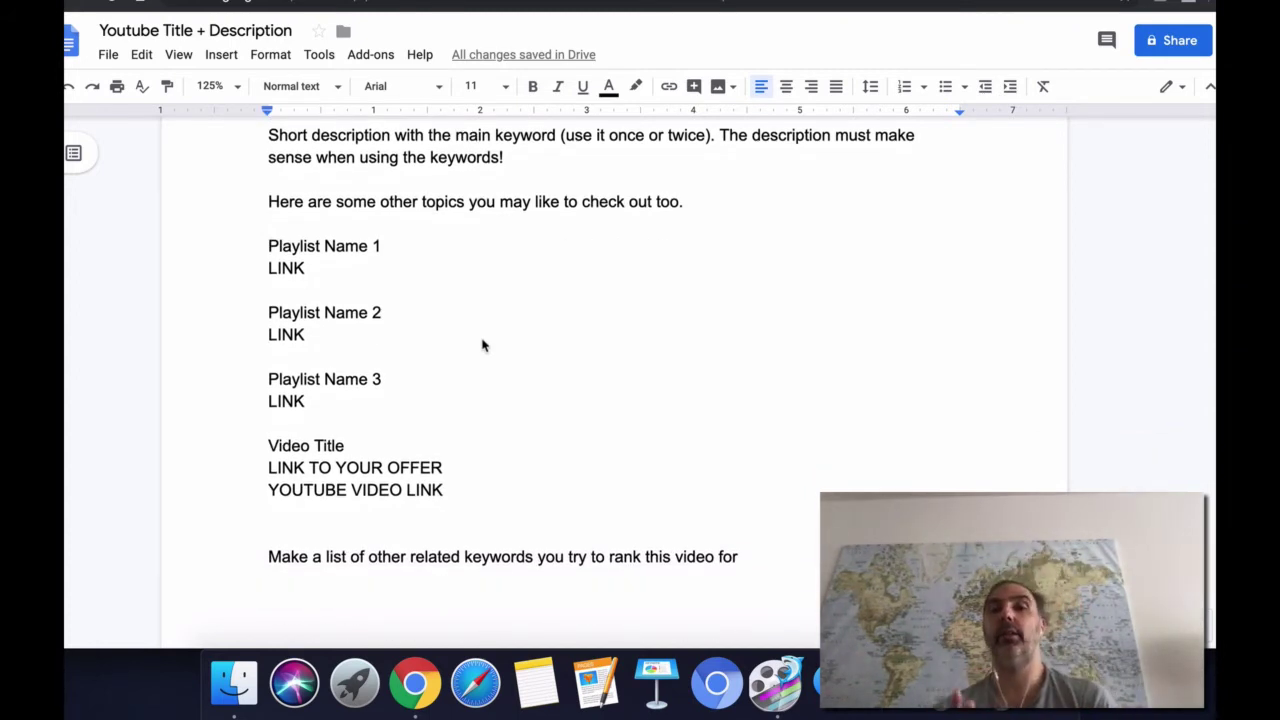
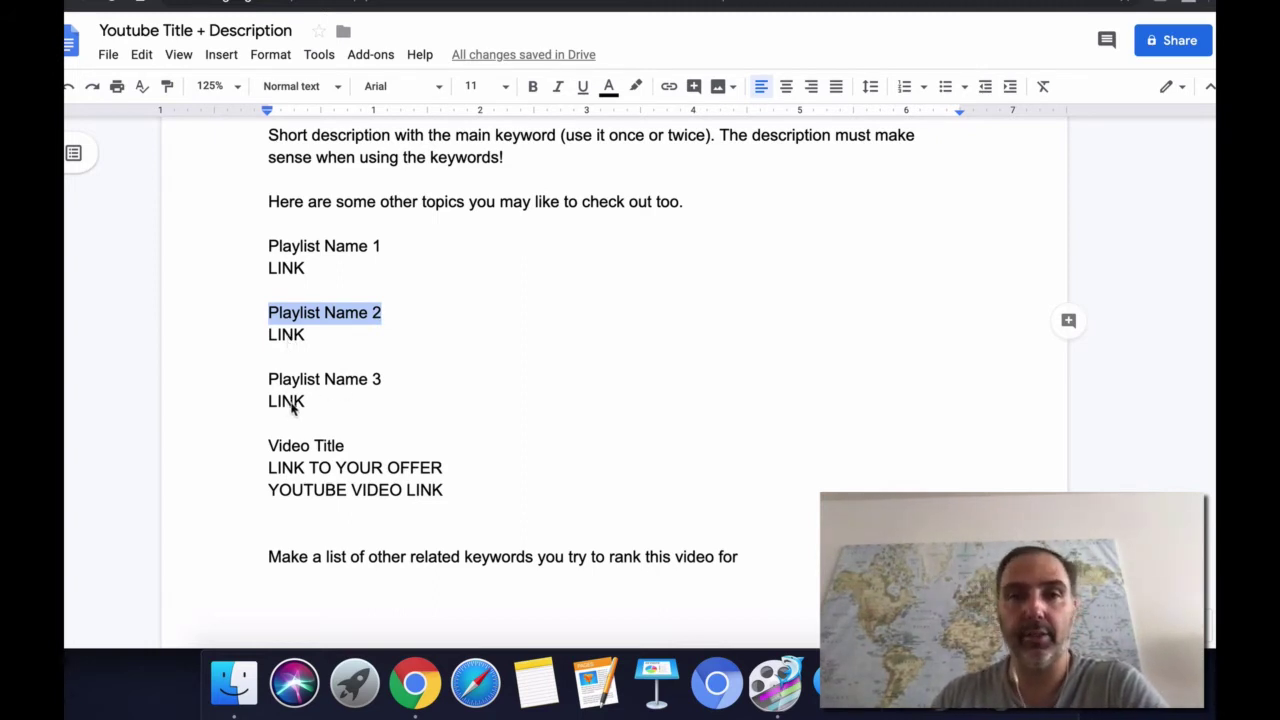
pyautogui.scroll(-3, 455, 403)
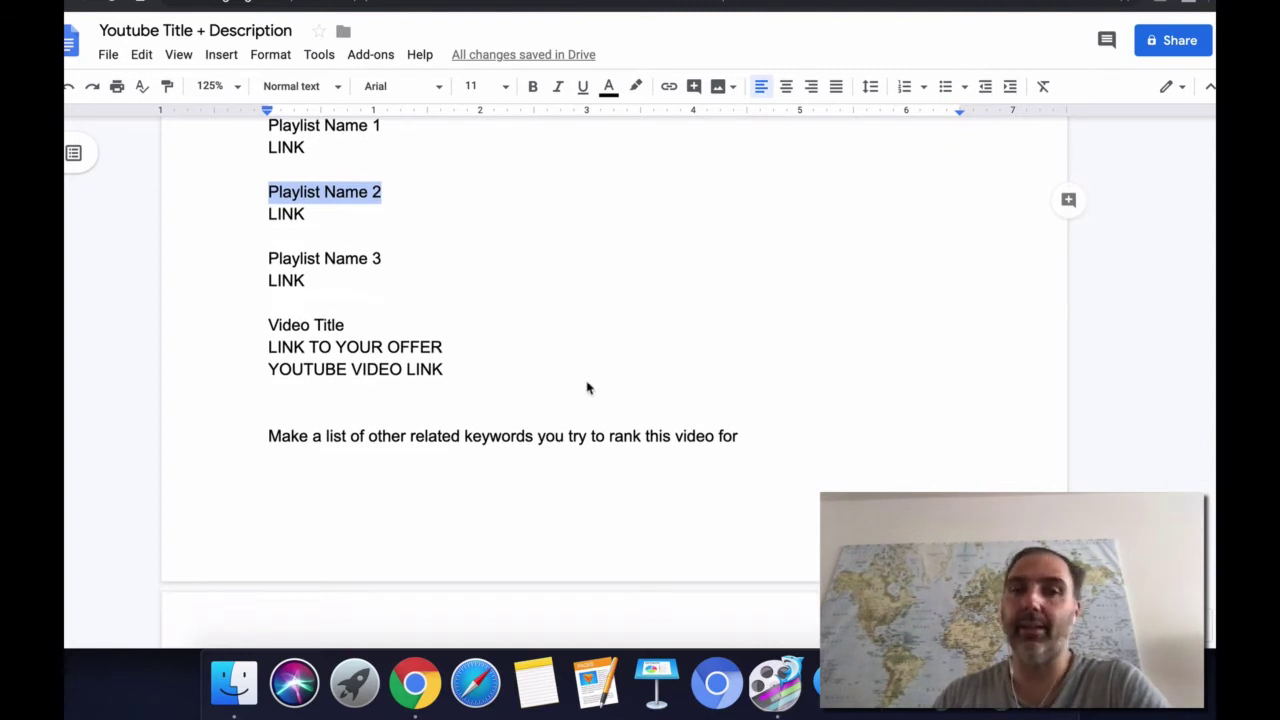
pyautogui.scroll(2, 604, 389)
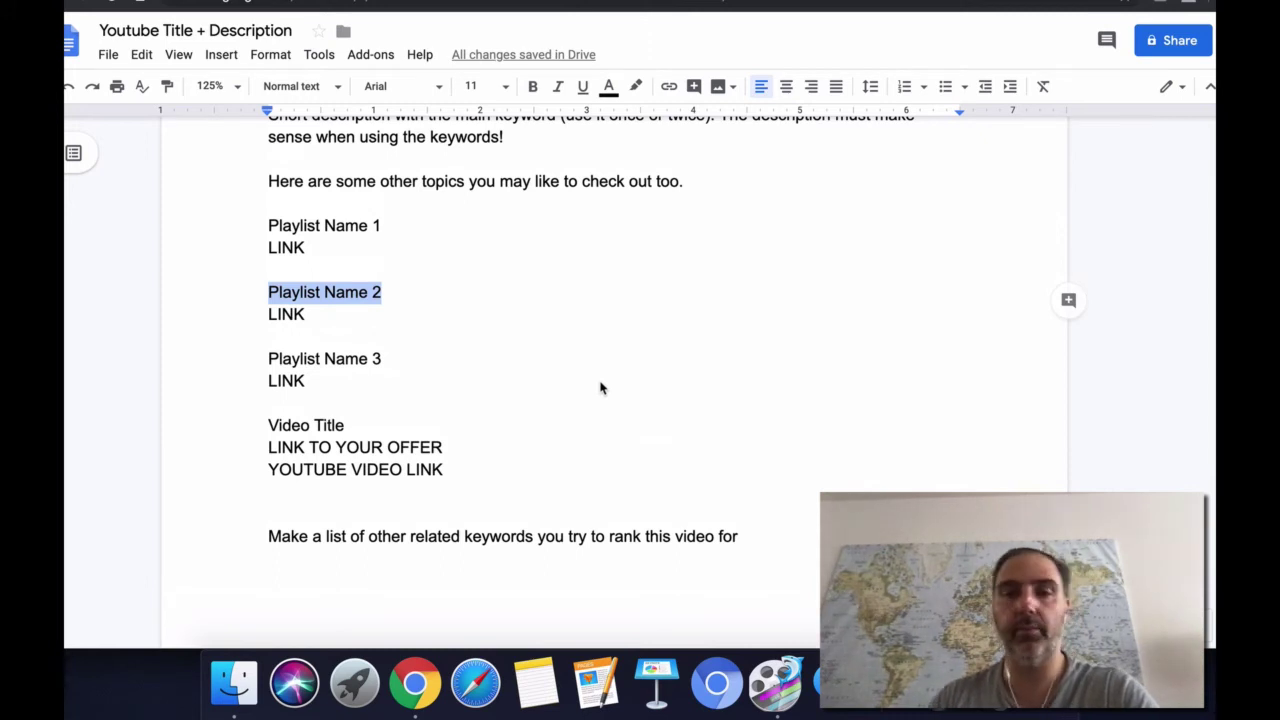
pyautogui.scroll(5, 591, 371)
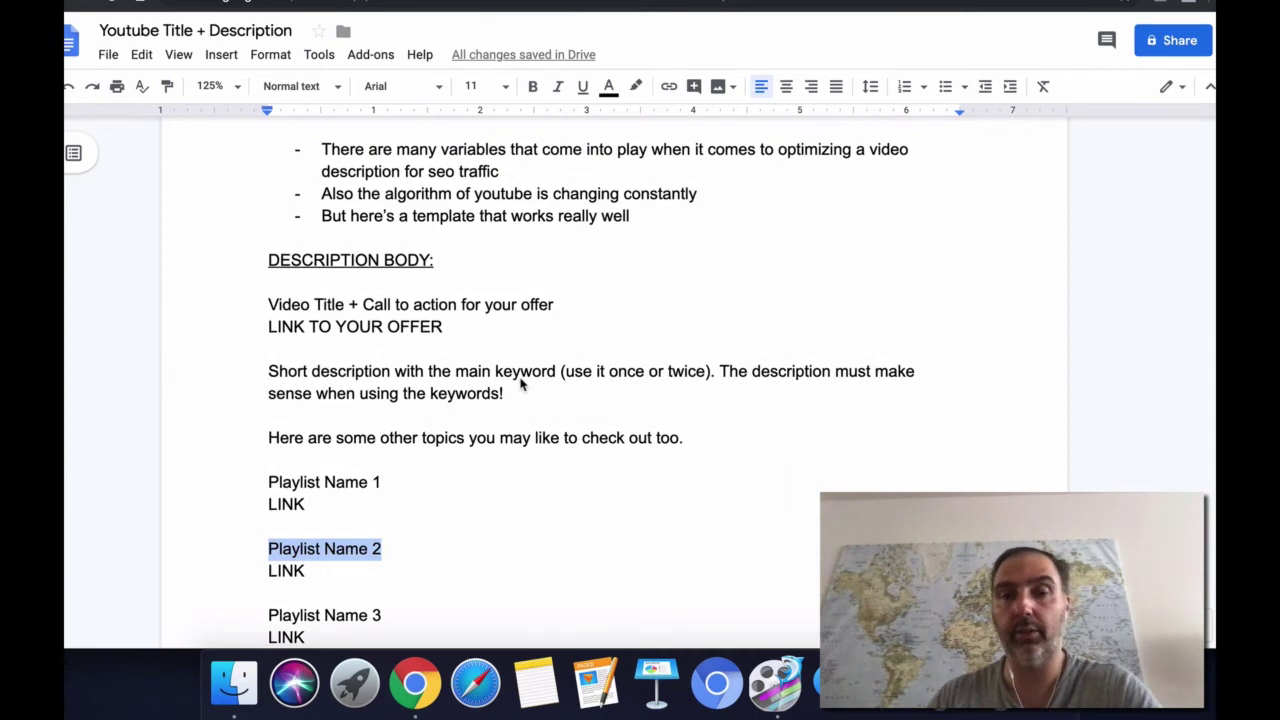
pyautogui.scroll(-5, 523, 381)
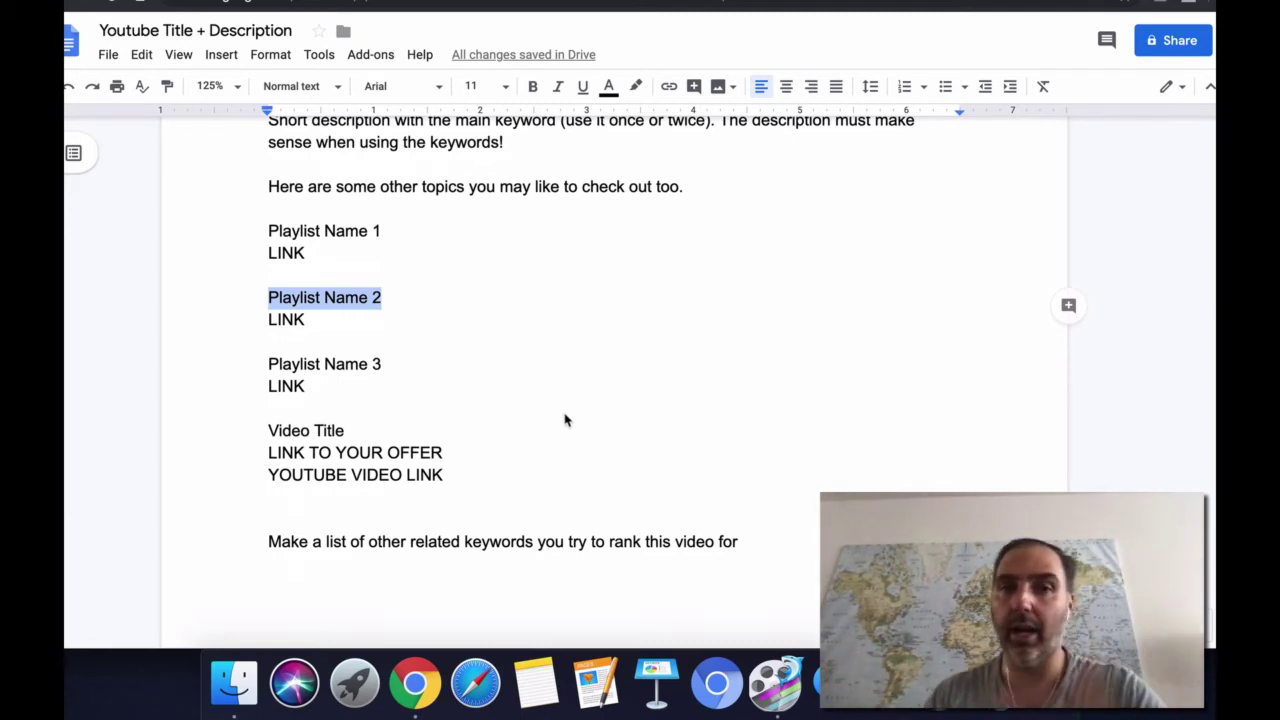
pyautogui.scroll(-3, 666, 455)
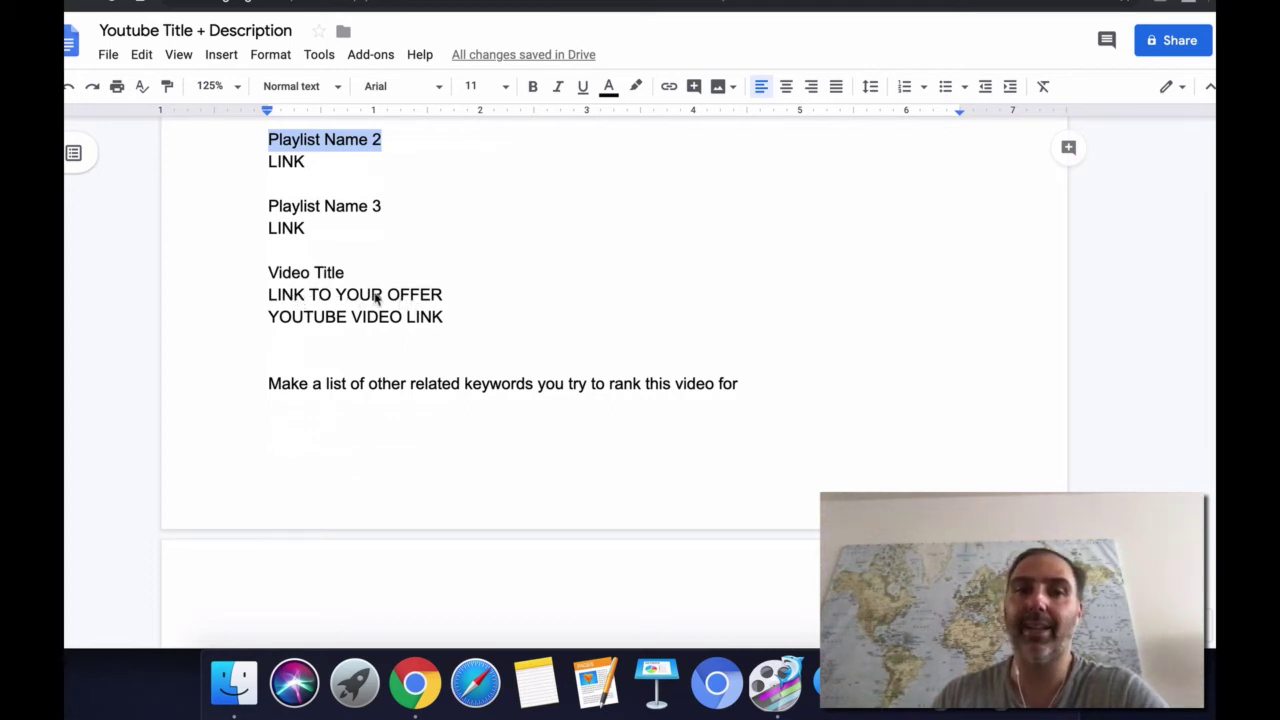
# Copy "+ Call to action for your offer" from the description body's opening line to the end of the closing Video Title line
pyautogui.scroll(3, 385, 282)
pyautogui.scroll(4, 388, 280)
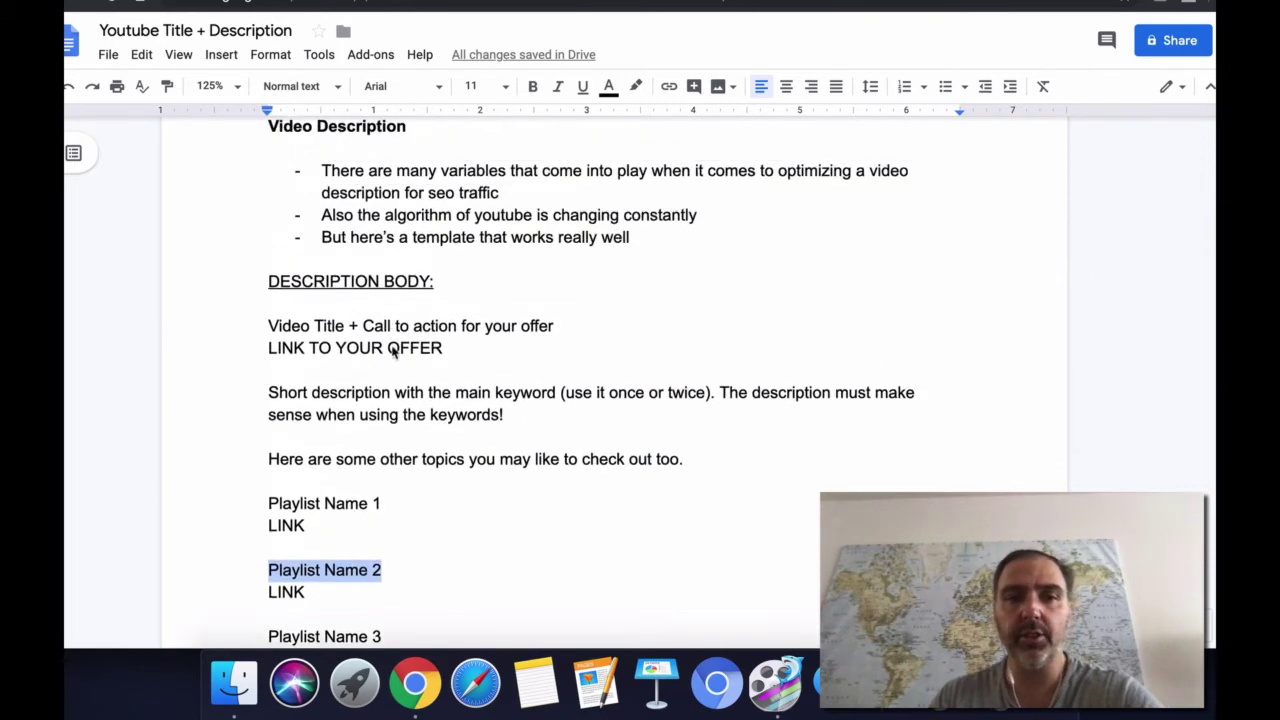
pyautogui.click(356, 327)
pyautogui.moveTo(349, 327); pyautogui.dragTo(553, 329)
pyautogui.press('super+x')
pyautogui.scroll(-6, 540, 365)
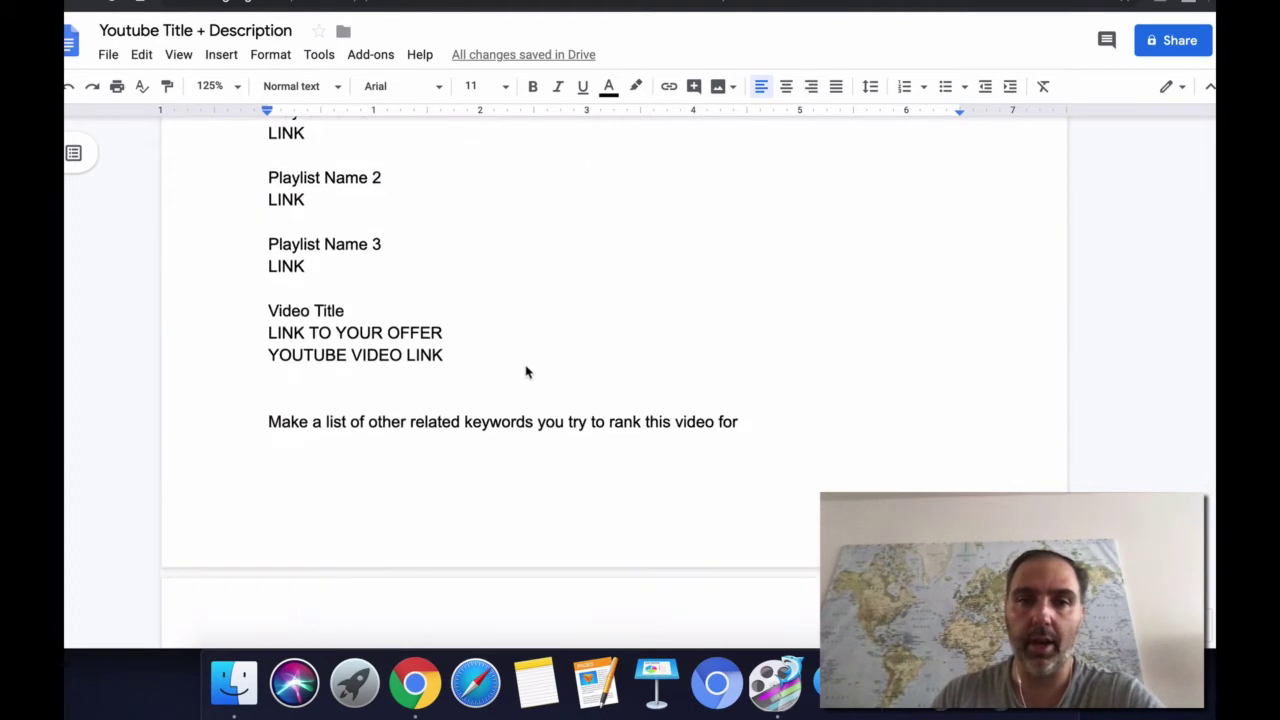
pyautogui.click(362, 312)
pyautogui.press('super+v')
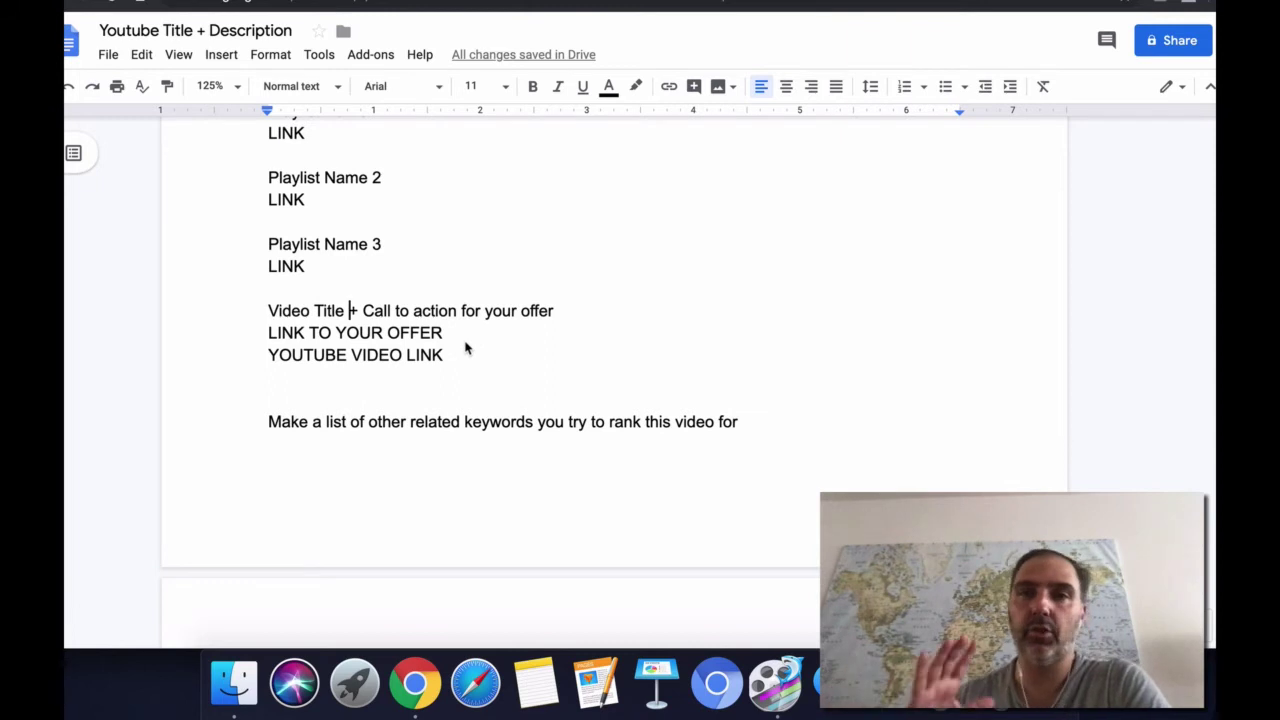
# Compare the opening title and offer link lines of the description body with the matching closing lines
pyautogui.scroll(6, 465, 347)
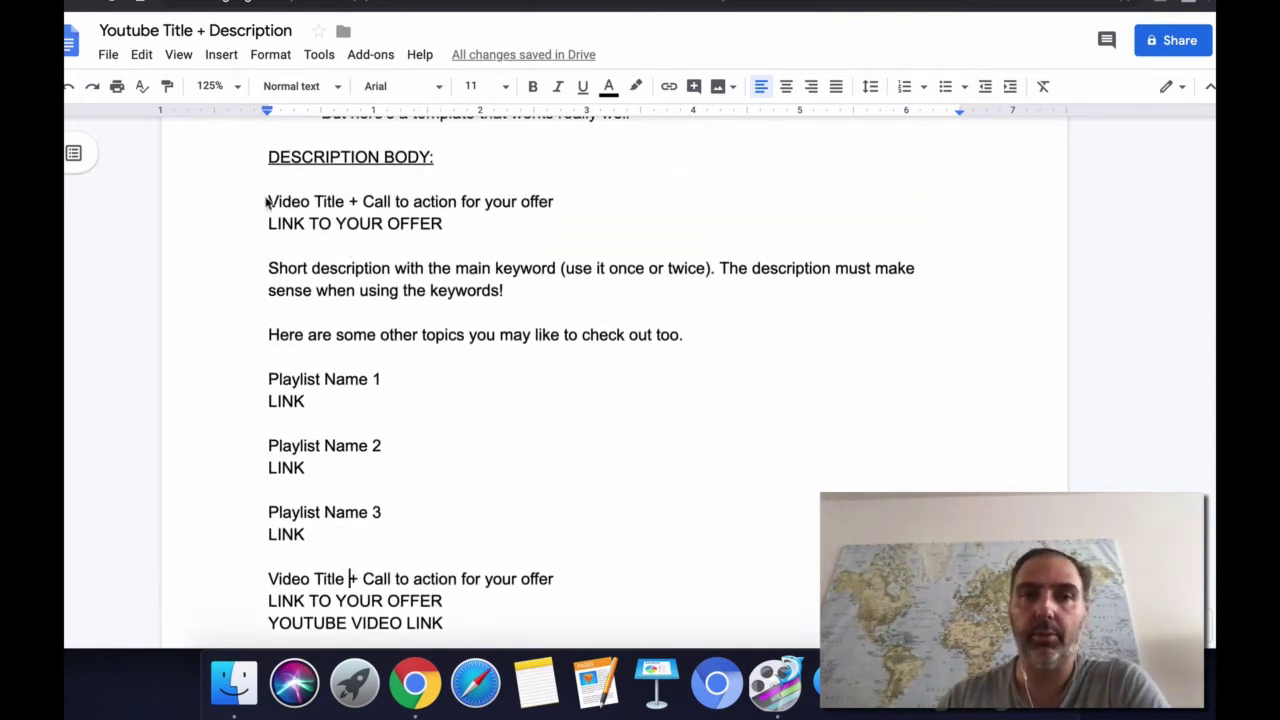
pyautogui.moveTo(267, 201); pyautogui.dragTo(451, 237)
pyautogui.scroll(-7, 474, 289)
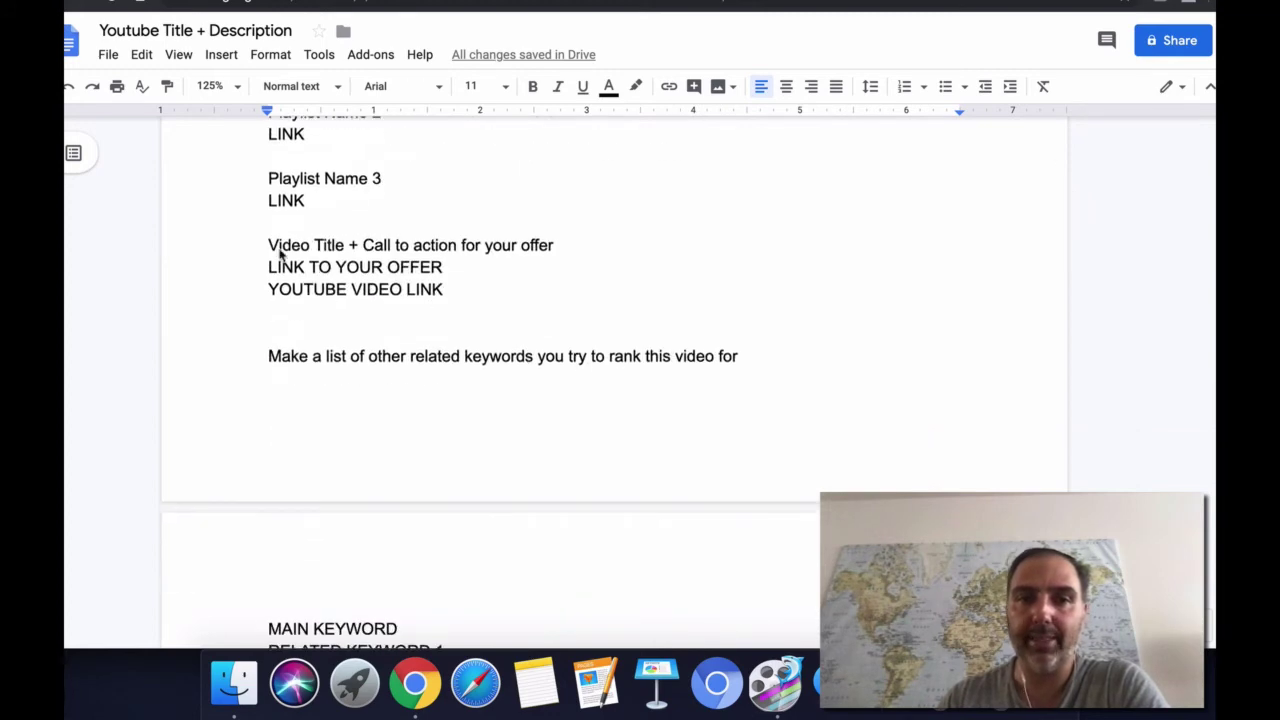
pyautogui.moveTo(271, 249); pyautogui.dragTo(457, 274)
pyautogui.click(455, 291)
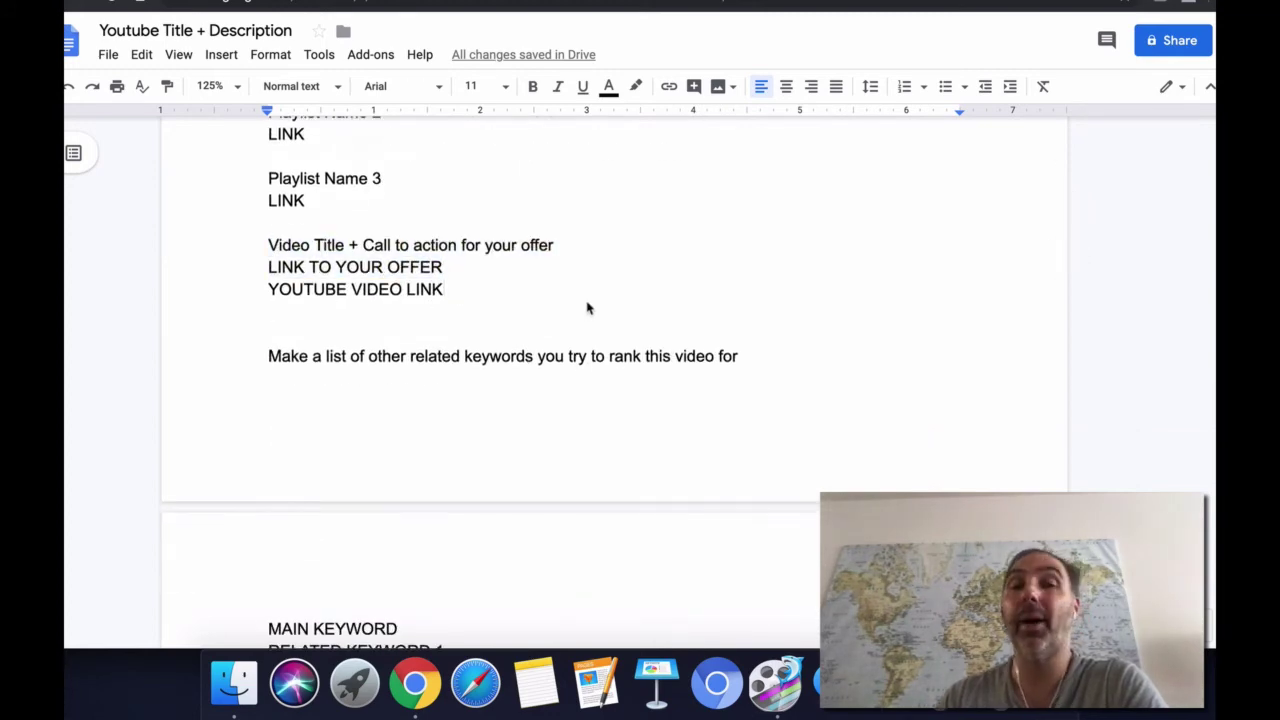
# Insert a blank line between LINK TO YOUR OFFER and YOUTUBE VIDEO LINK in the closing block
pyautogui.scroll(1, 588, 310)
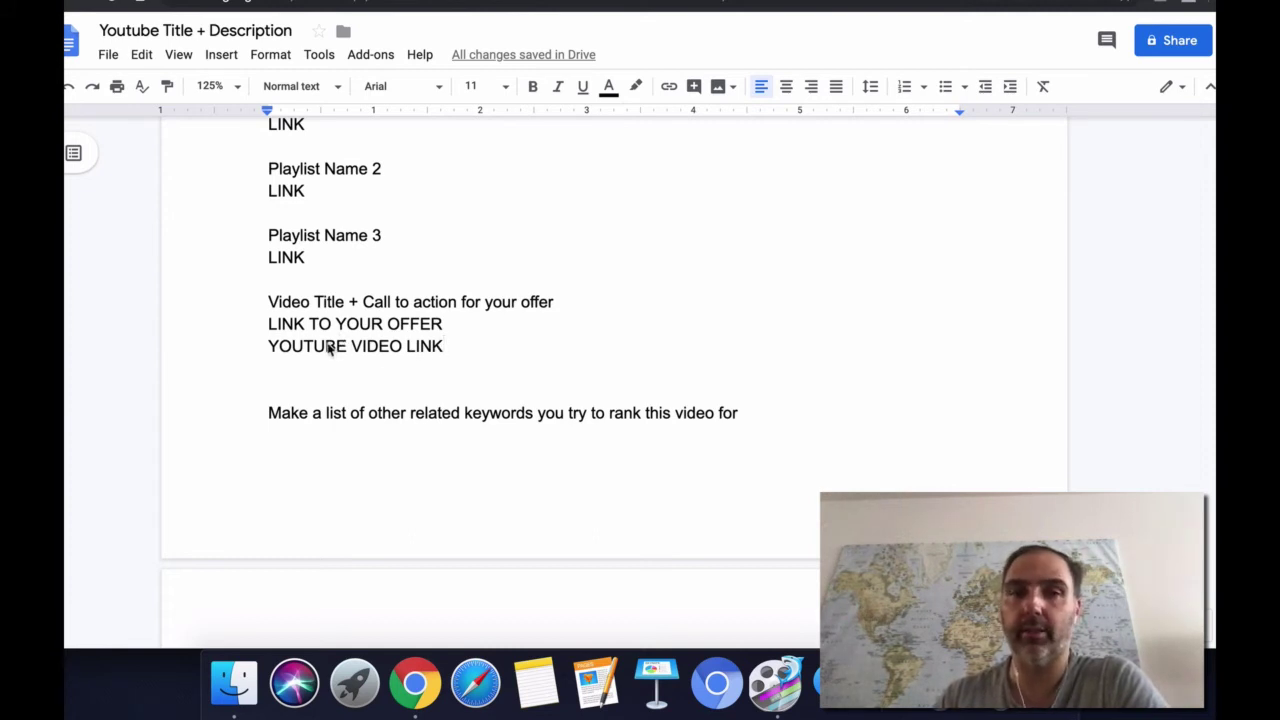
pyautogui.click(446, 327)
pyautogui.press('Return')
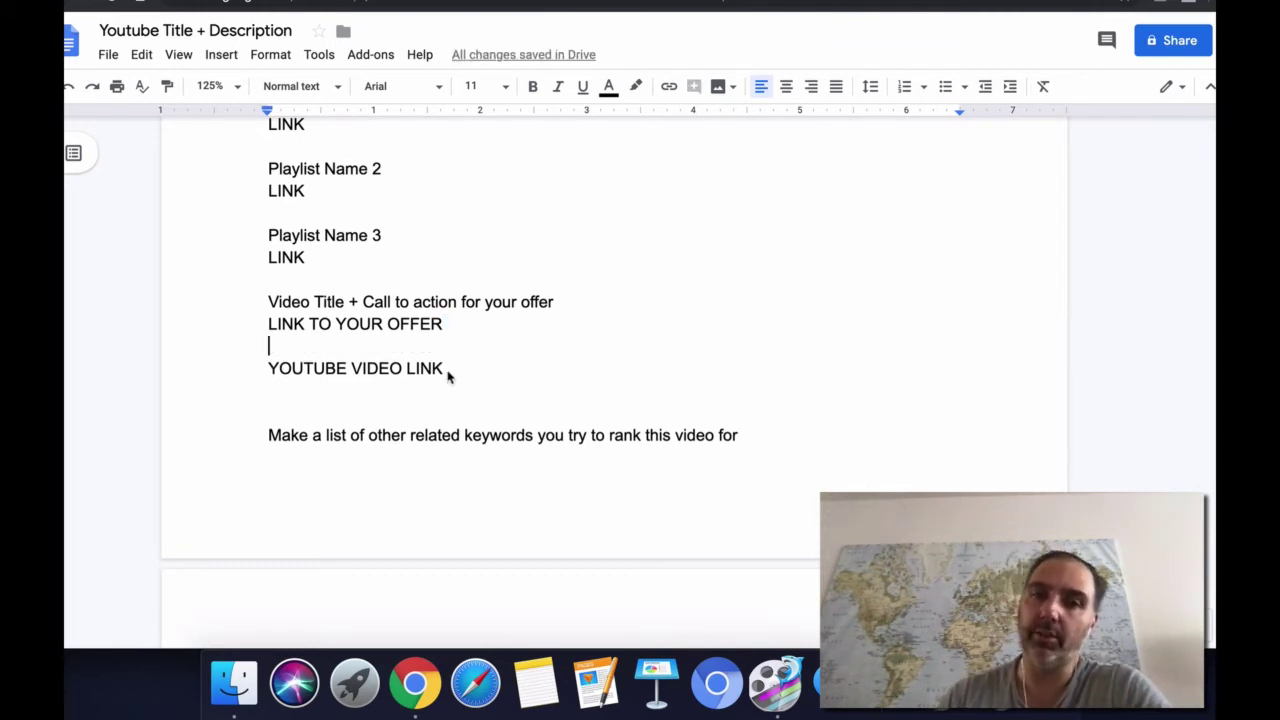
# Review the YOUTUBE VIDEO LINK line and the list of main and related keywords at the template's end
pyautogui.moveTo(447, 372); pyautogui.dragTo(273, 370)
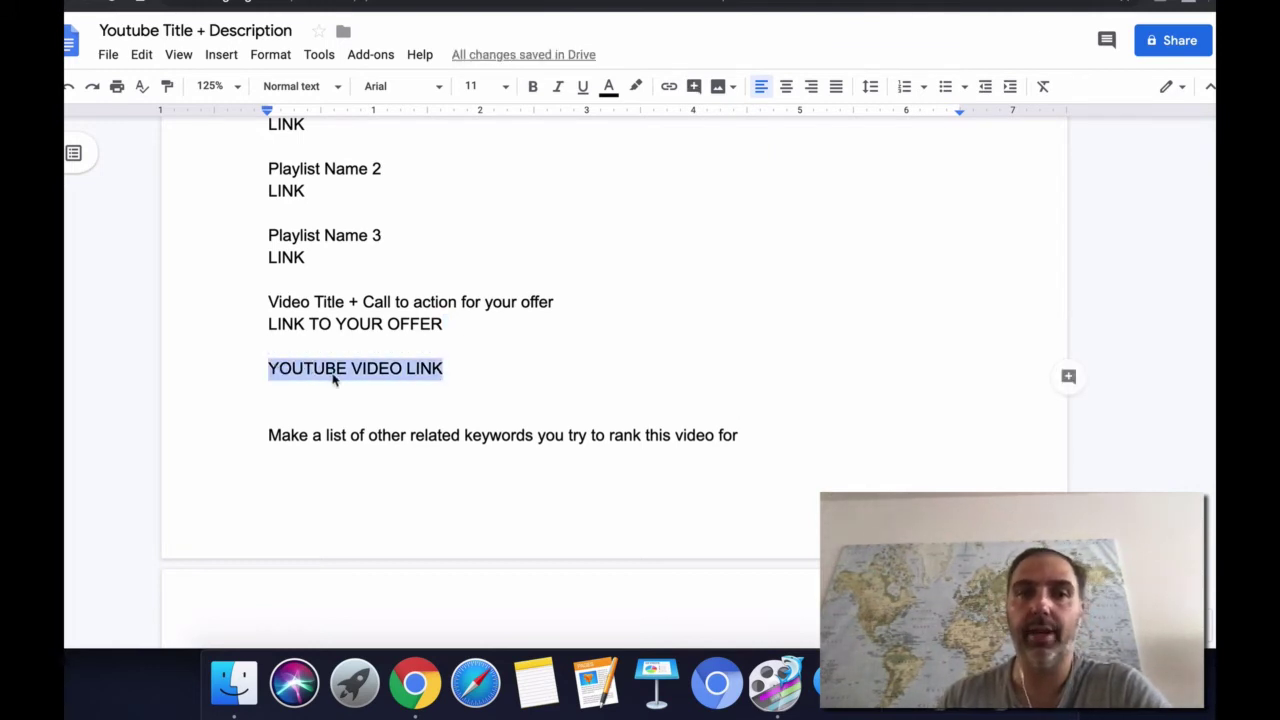
pyautogui.scroll(-1, 430, 374)
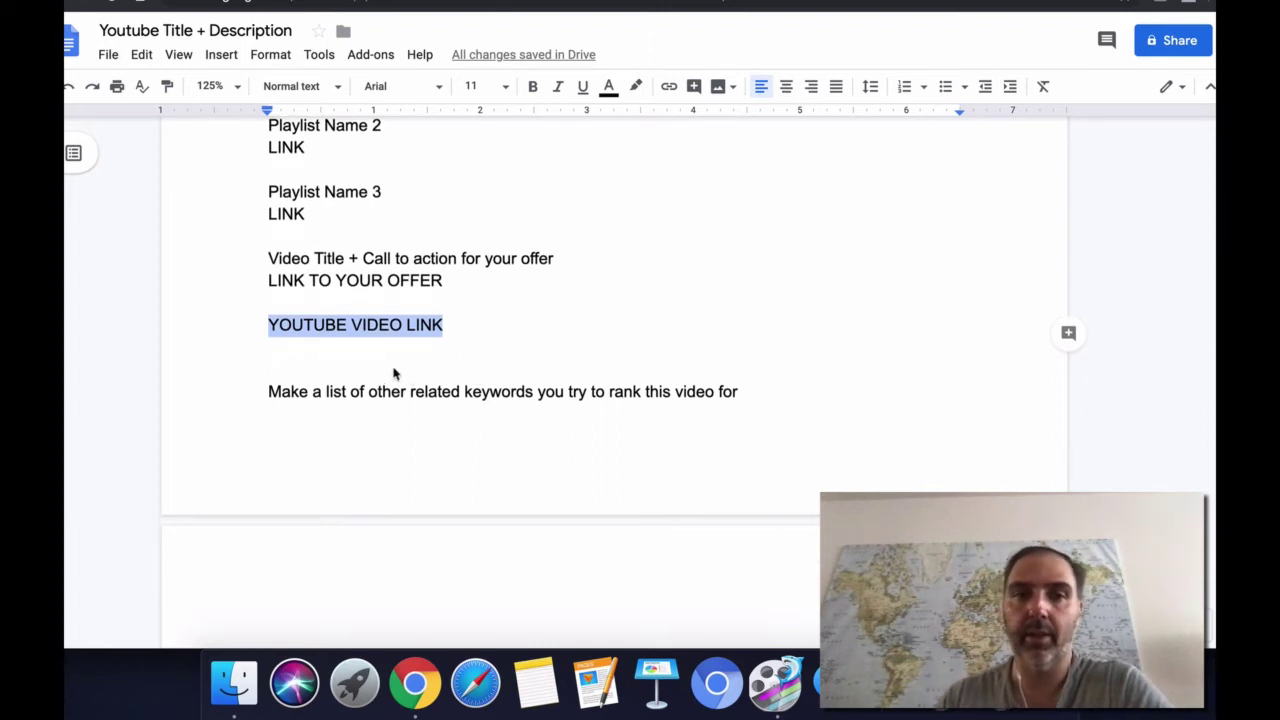
pyautogui.scroll(-1, 280, 397)
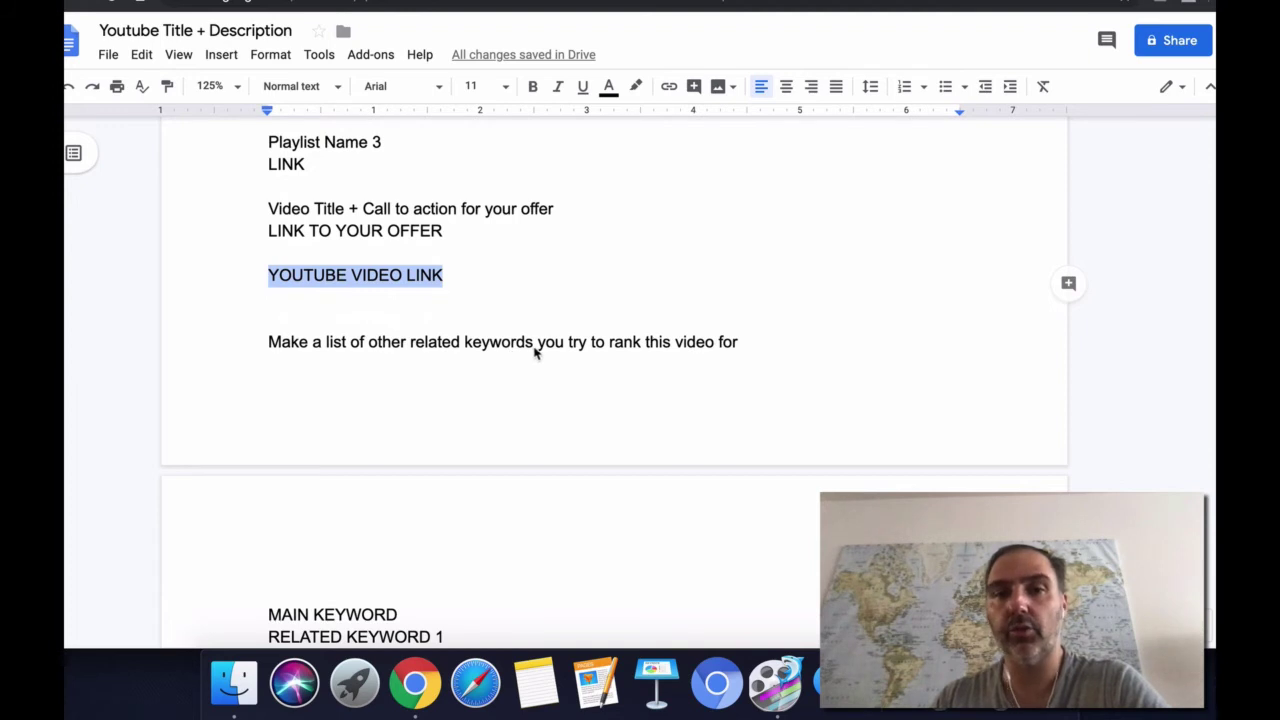
pyautogui.scroll(-4, 650, 348)
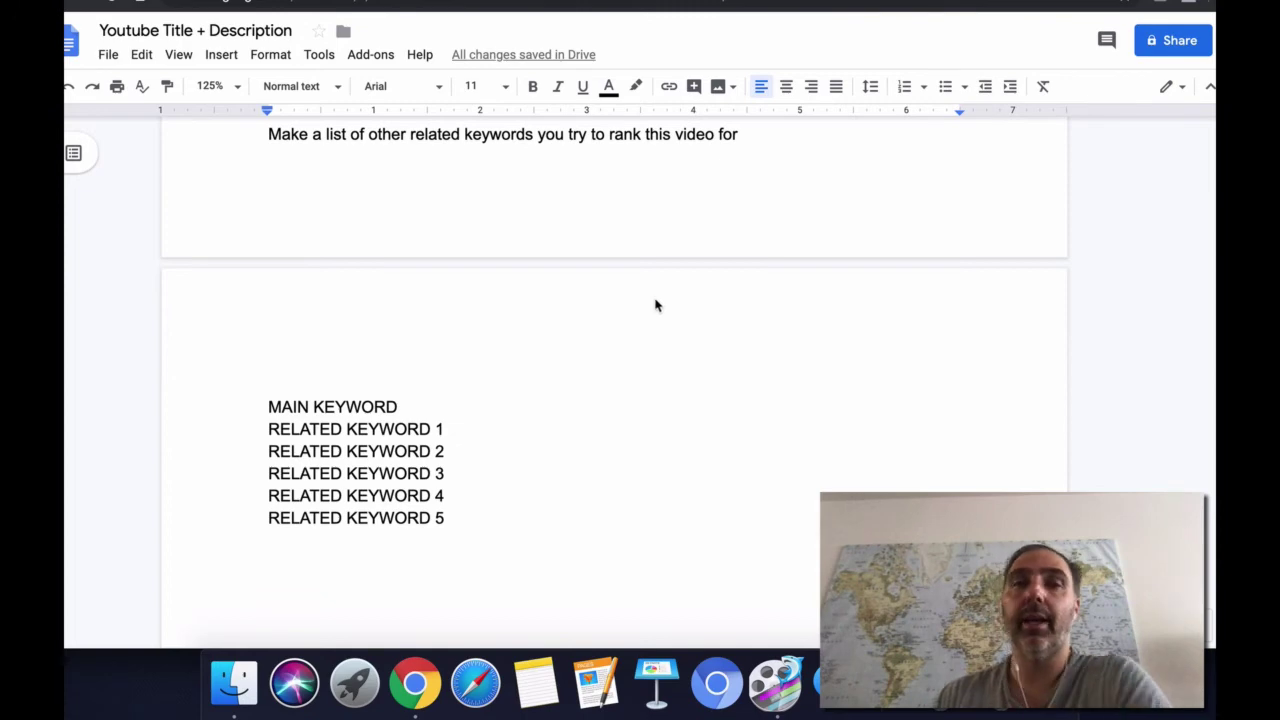
# Switch to YouTube, search for "how to build a dining table" and filter the results by Creative Commons
pyautogui.hotkey('ctrl', 'Tab')
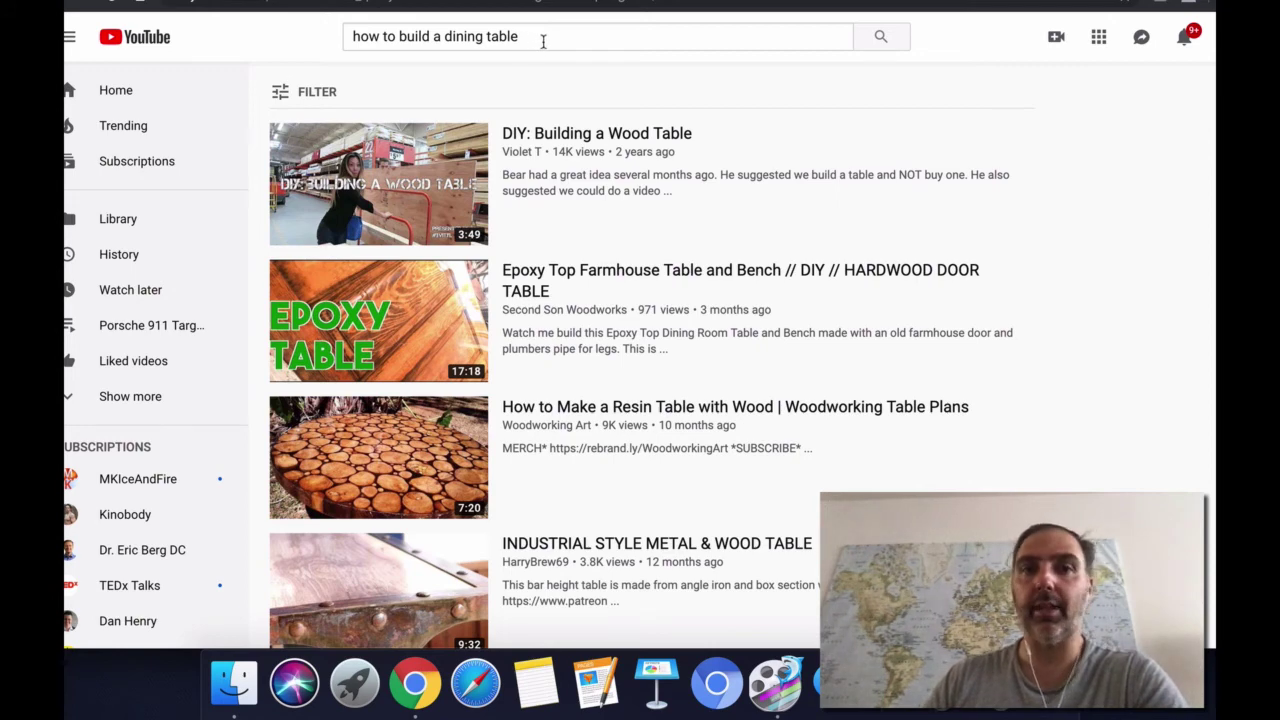
pyautogui.click(884, 38)
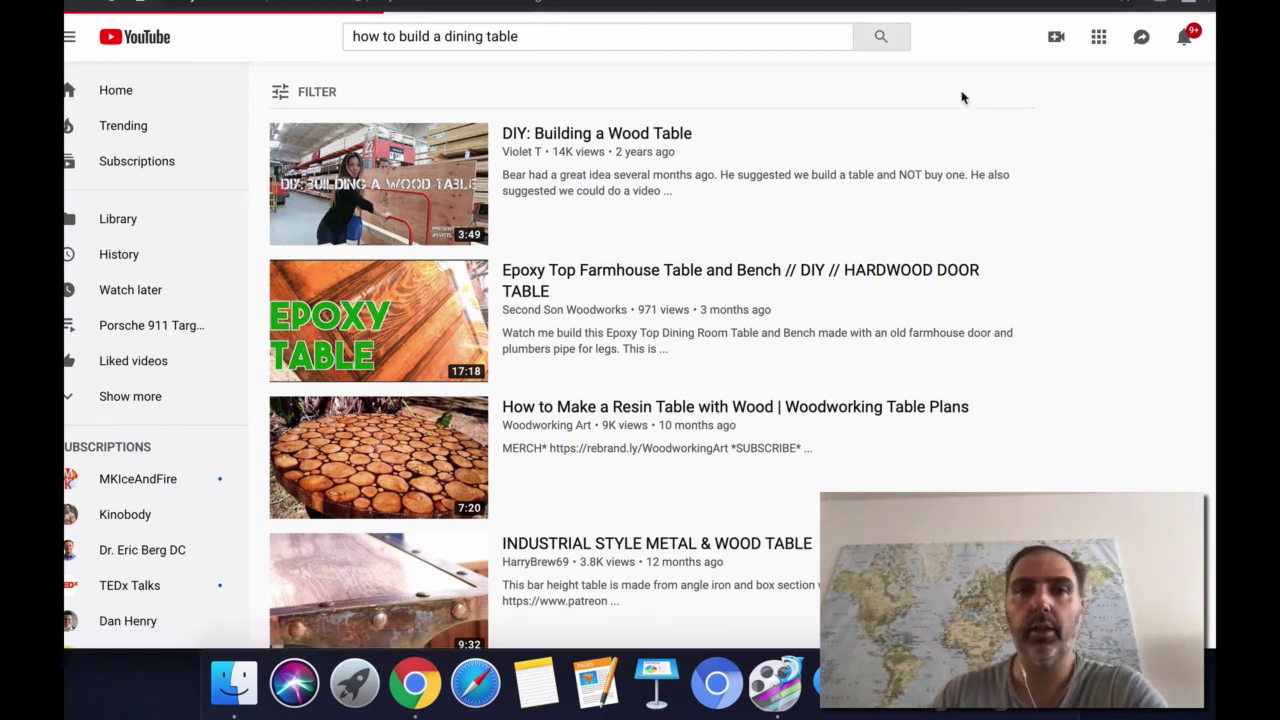
pyautogui.click(300, 92)
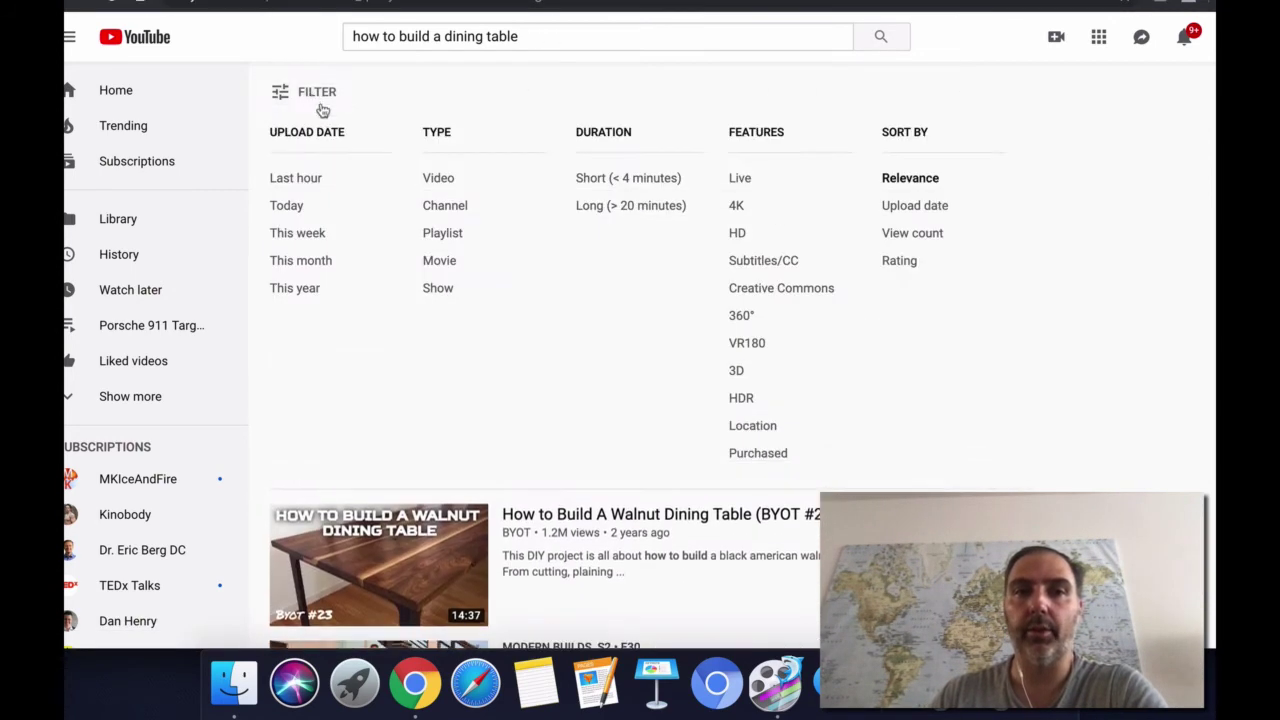
pyautogui.click(790, 290)
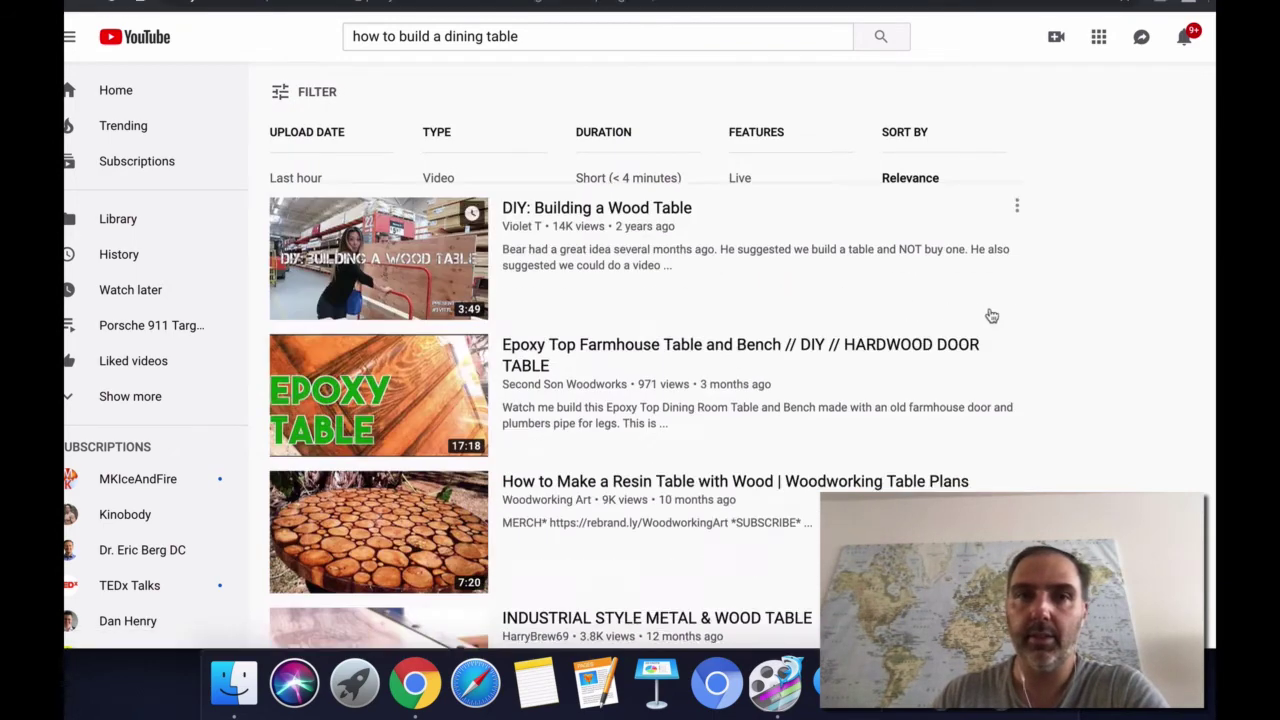
pyautogui.moveTo(630, 138)
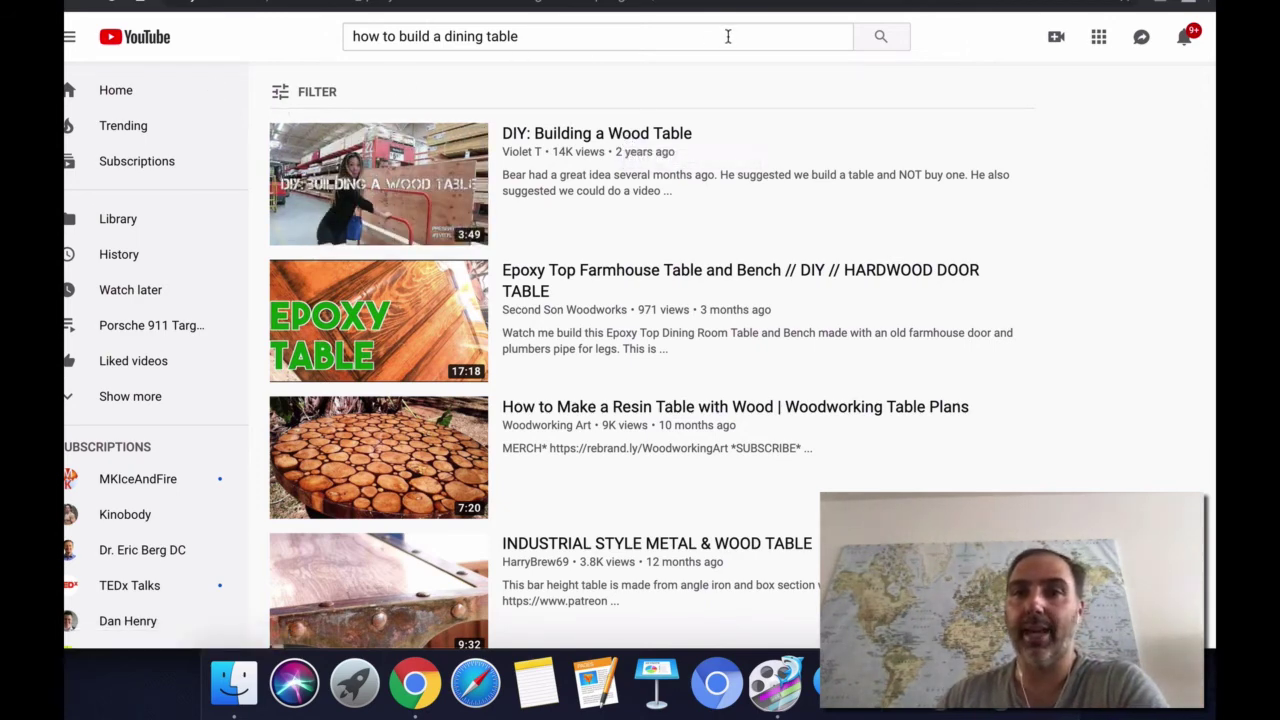
# Open YouTube's video upload page
pyautogui.click(1056, 40)
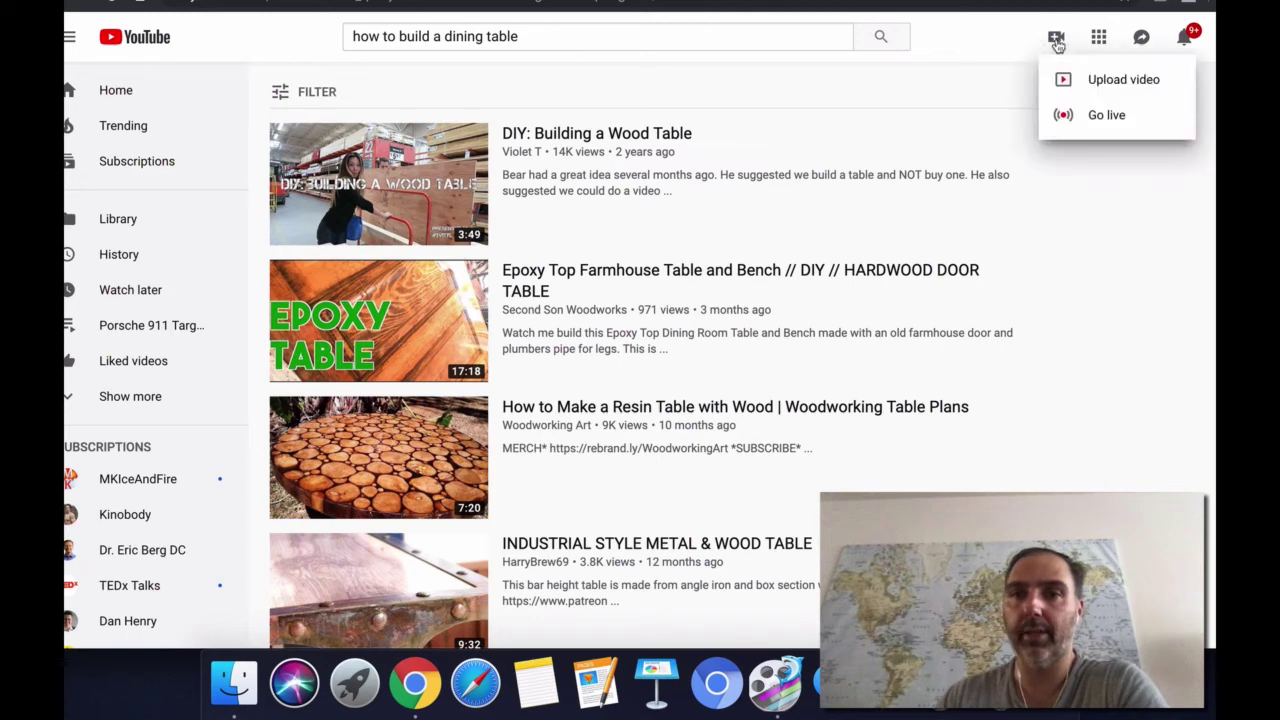
pyautogui.click(1080, 79)
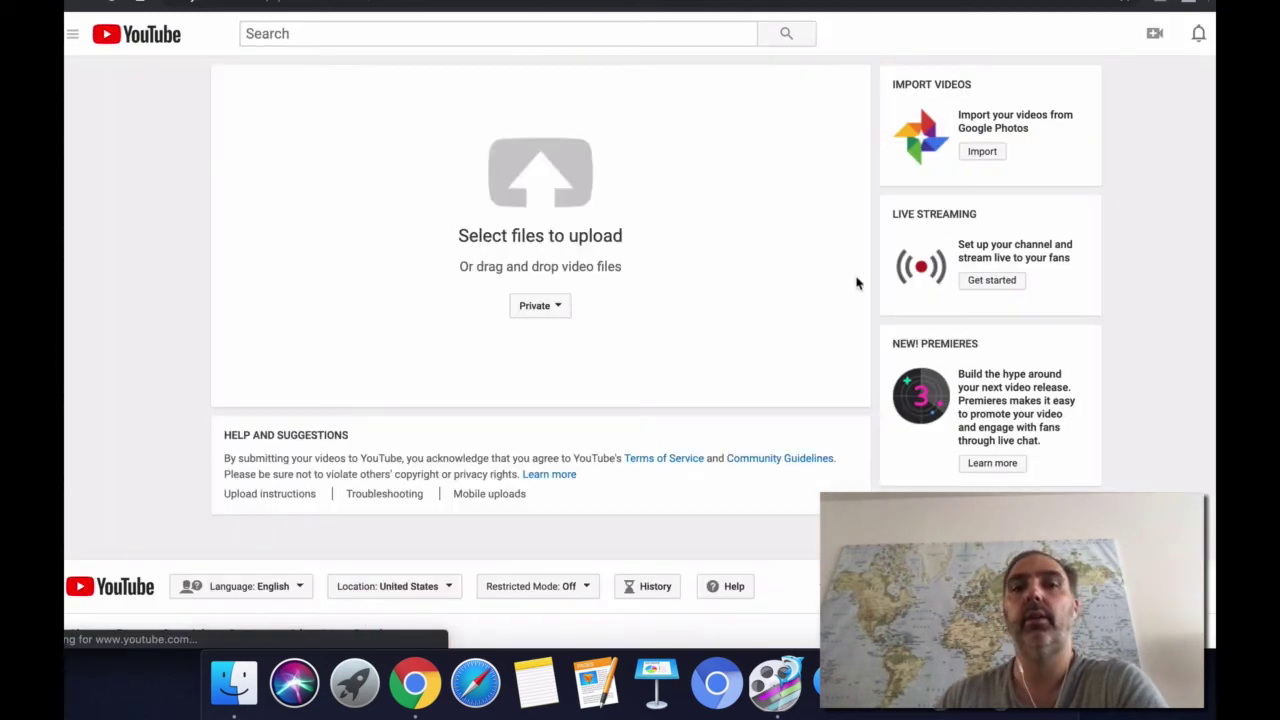
# Open the visibility options on the upload page and choose Unlisted
pyautogui.click(554, 309)
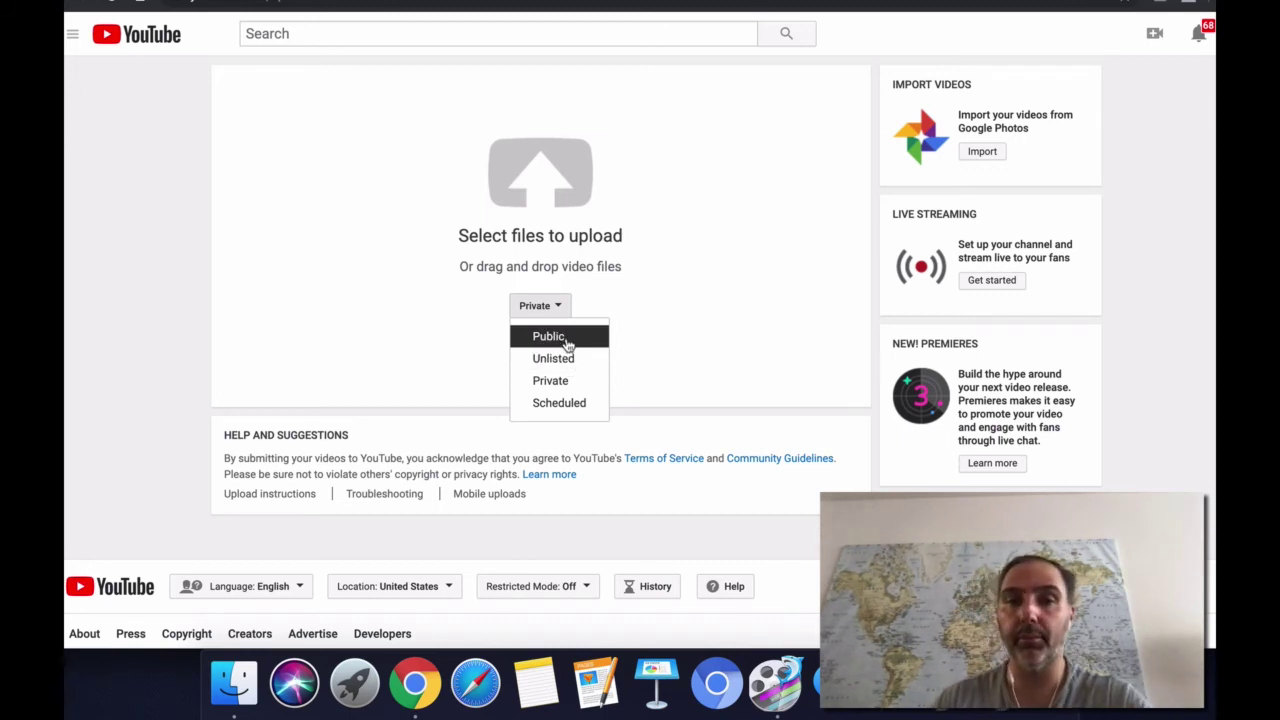
pyautogui.click(643, 309)
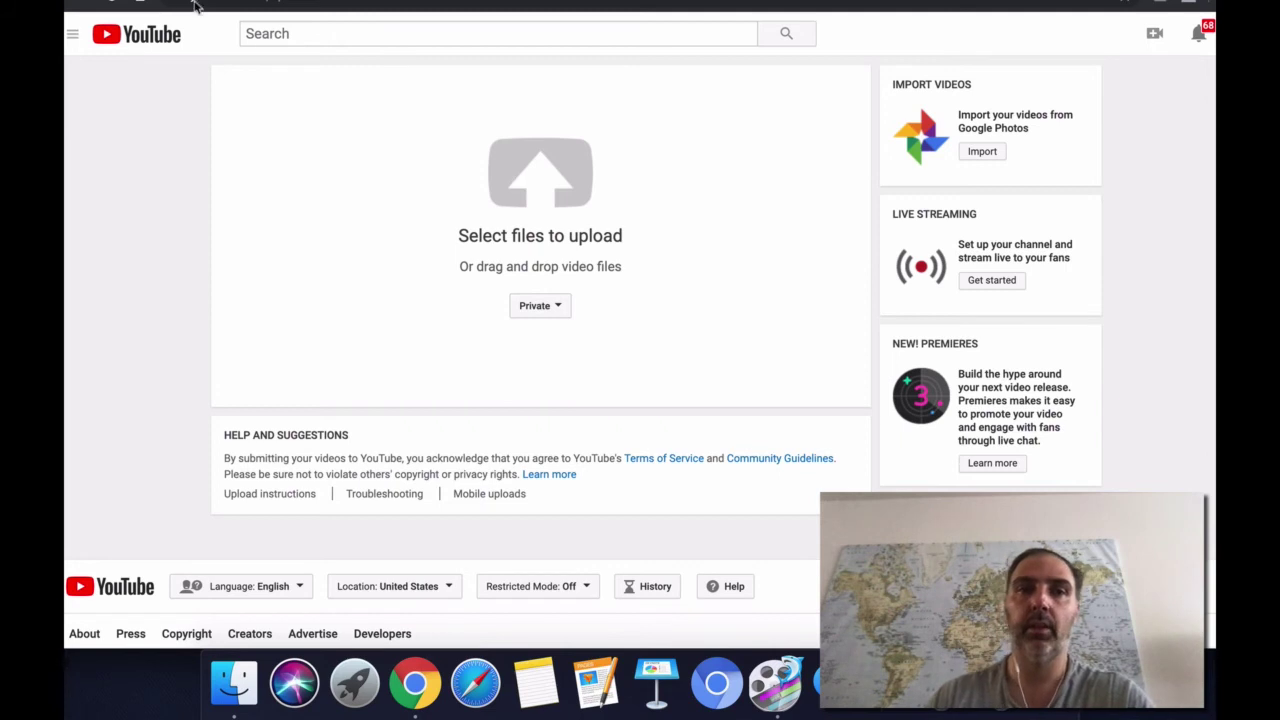
pyautogui.click(538, 310)
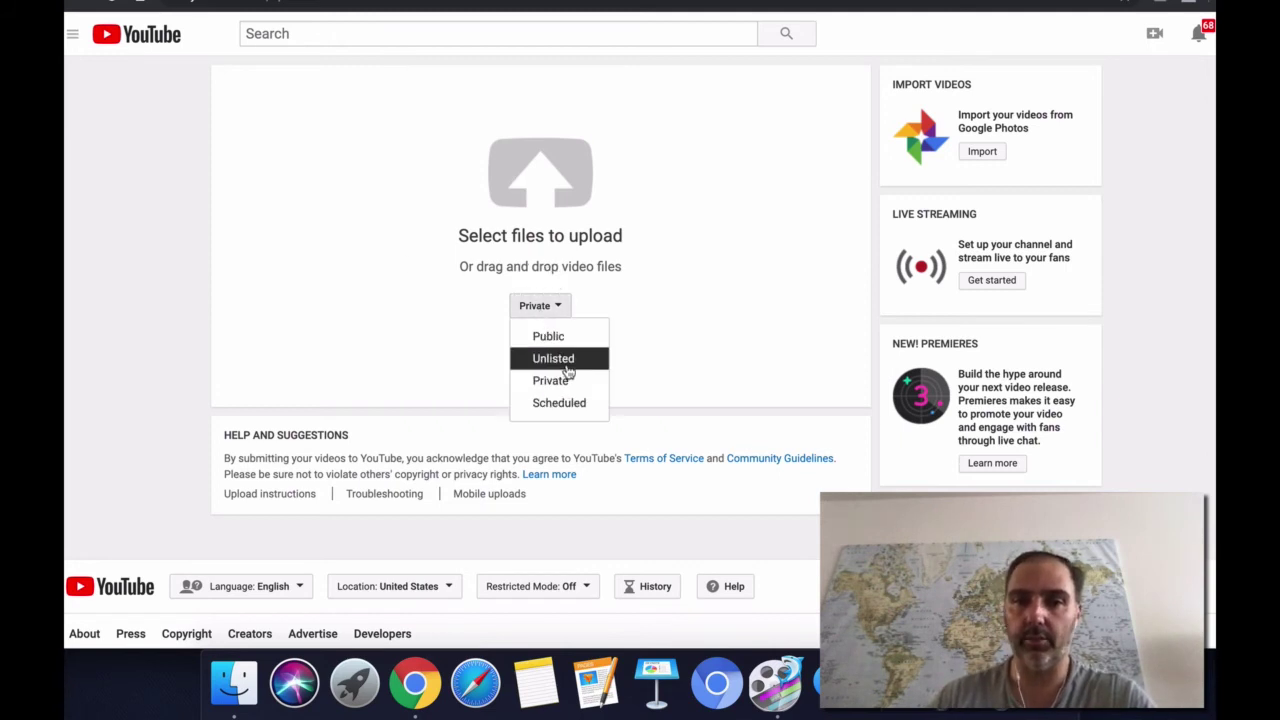
pyautogui.click(567, 362)
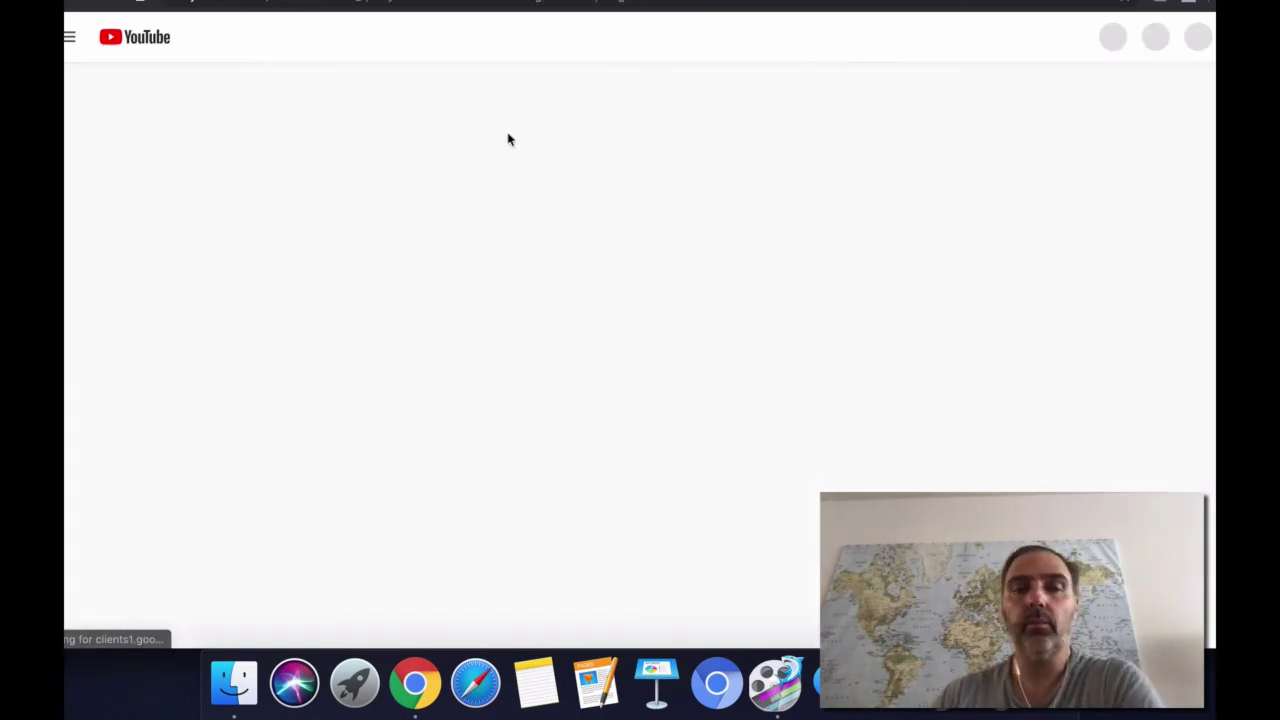
# Return to the dining table search results and remove the Creative Commons filter
pyautogui.click(281, 100)
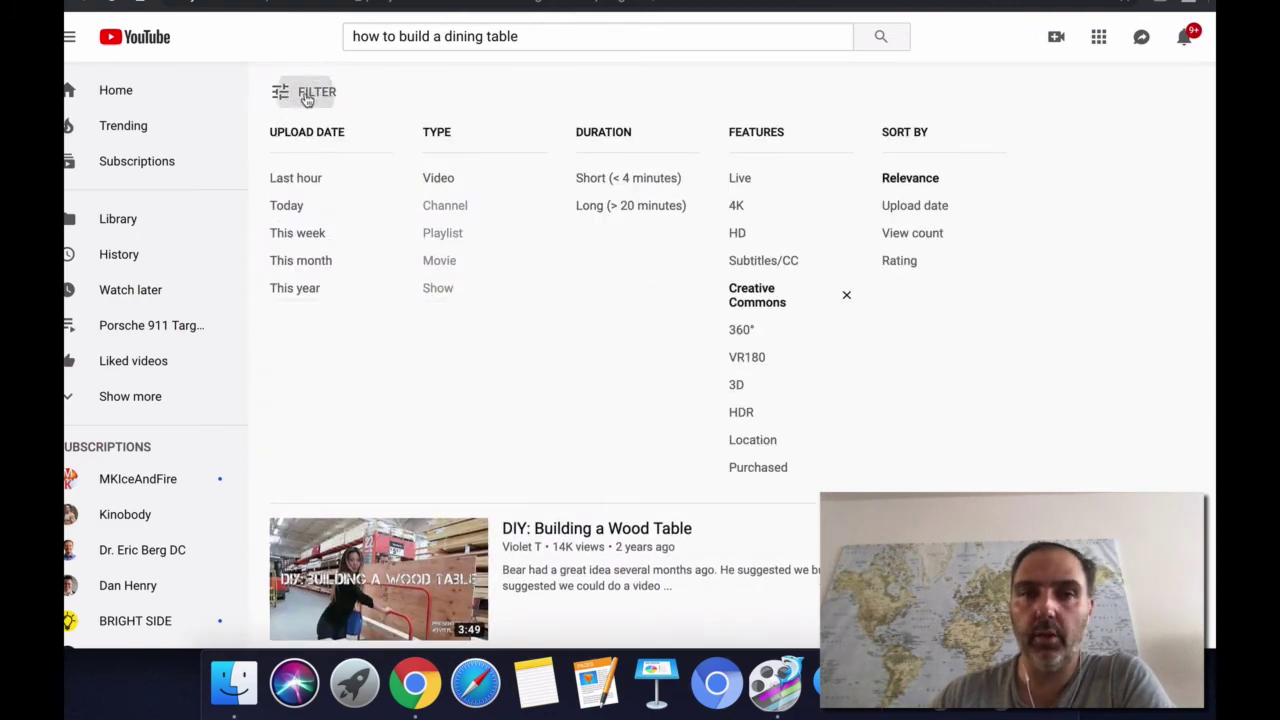
pyautogui.click(309, 93)
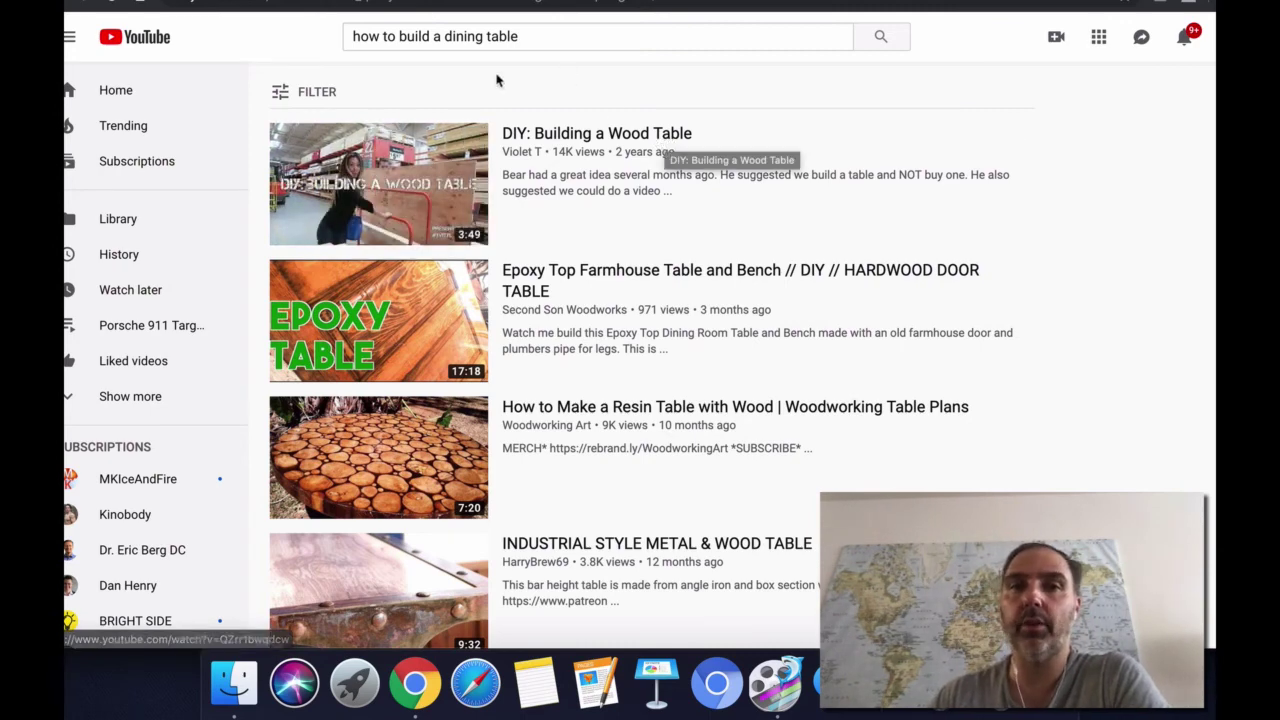
pyautogui.click(311, 94)
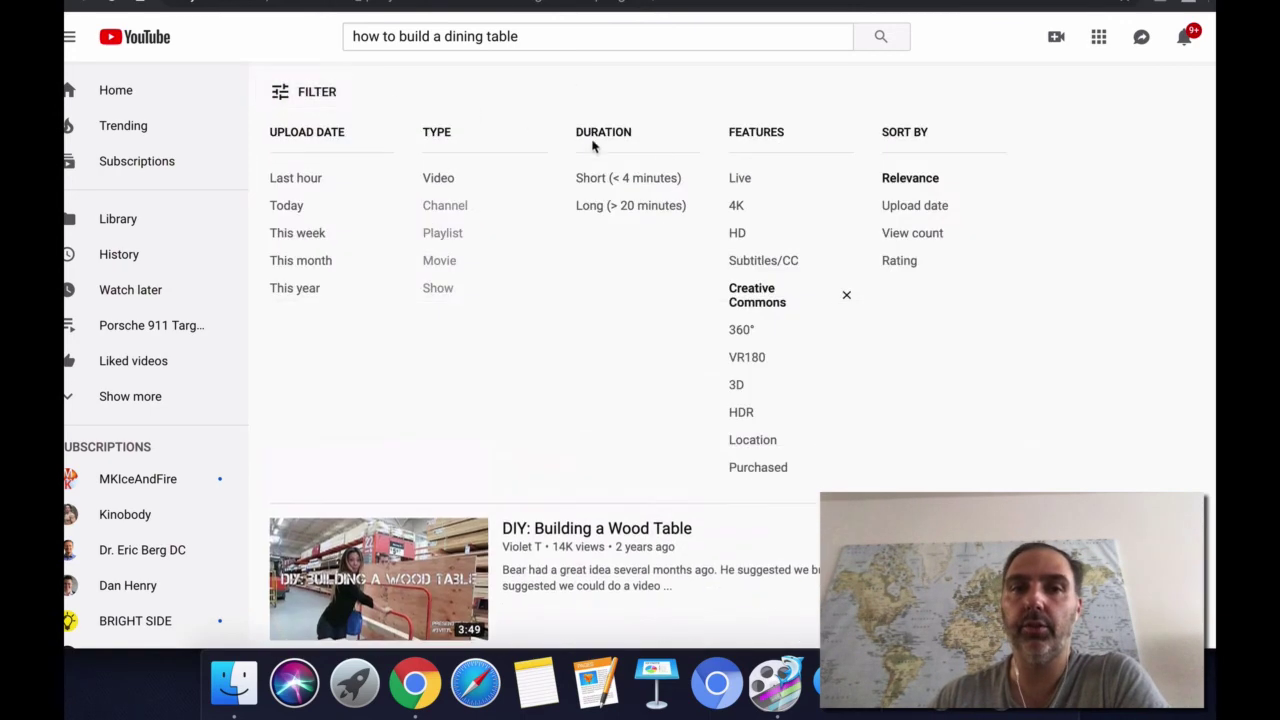
pyautogui.click(847, 299)
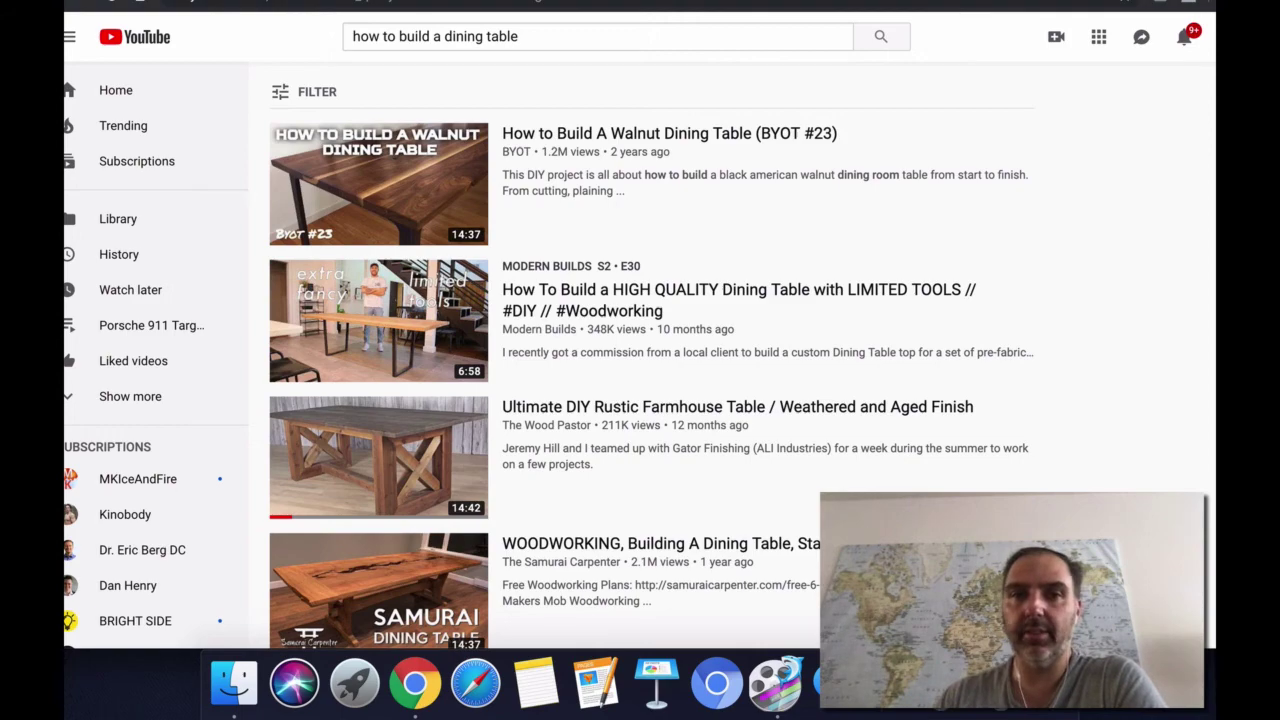
# Browse the unfiltered dining table results and examine how the videos' titles and description snippets use the keyword
pyautogui.scroll(-10, 650, 355)
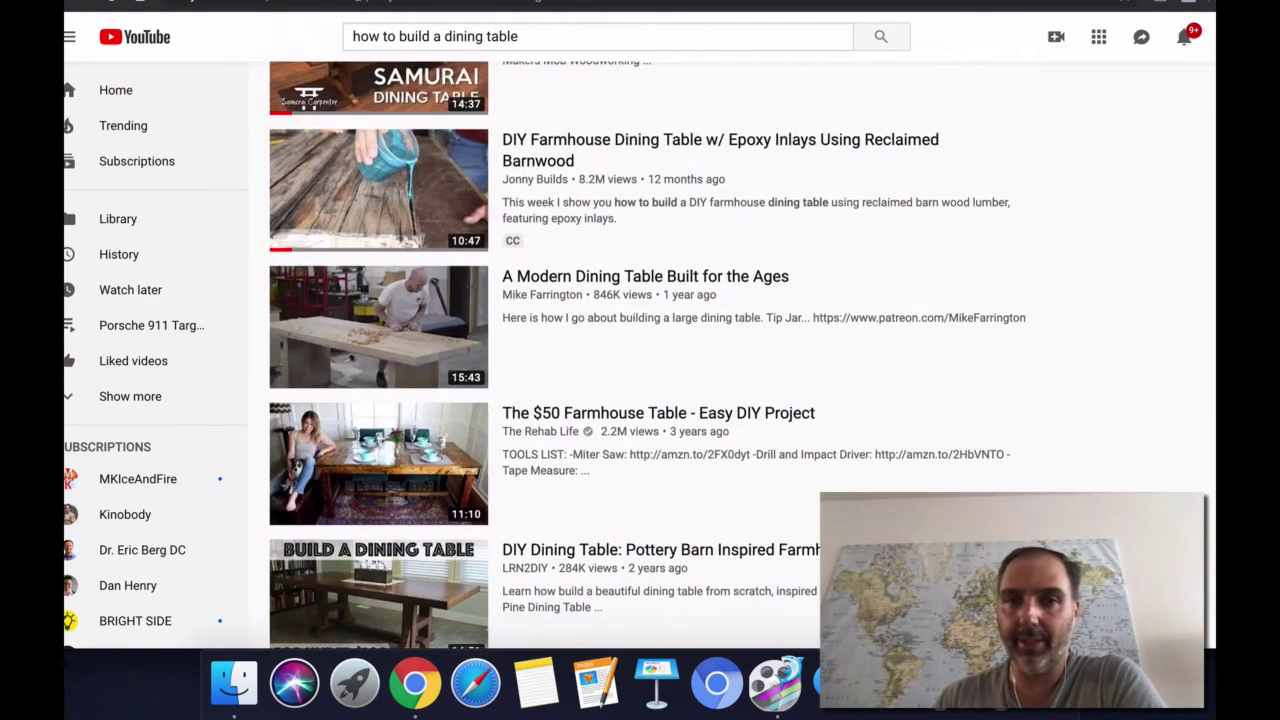
pyautogui.scroll(5, 971, 480)
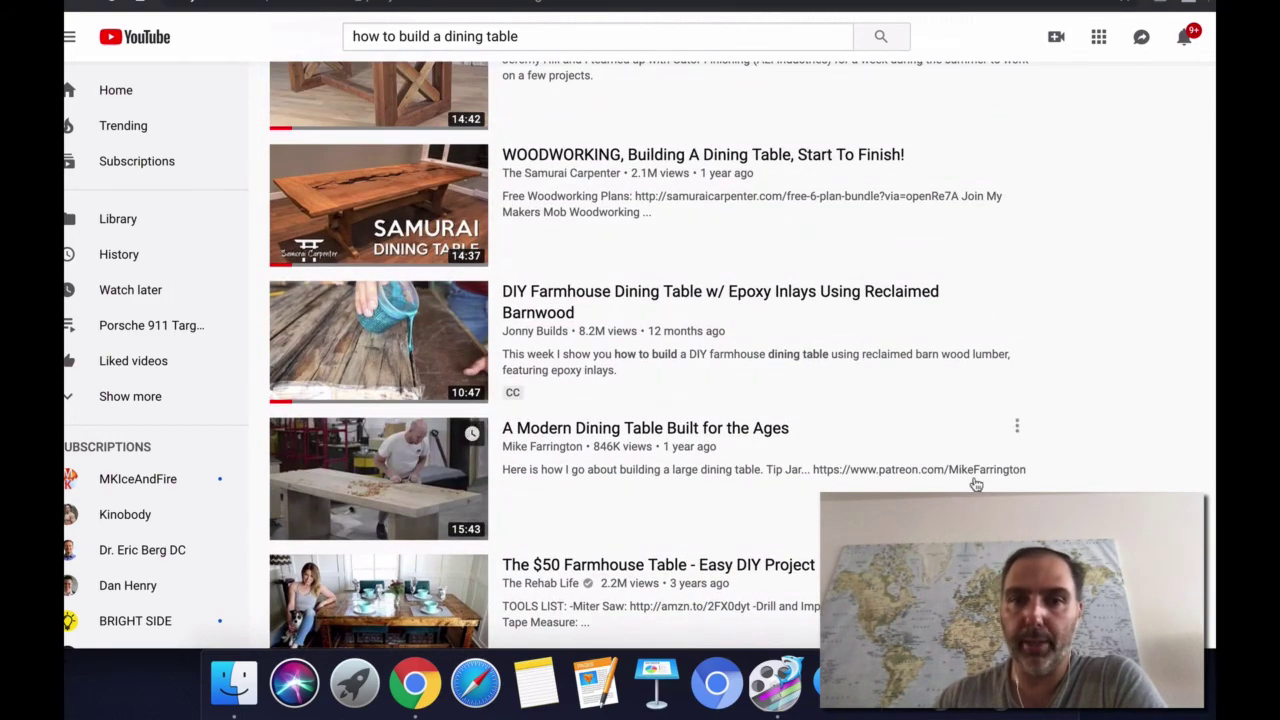
pyautogui.scroll(-2, 1066, 485)
pyautogui.scroll(-3, 1031, 429)
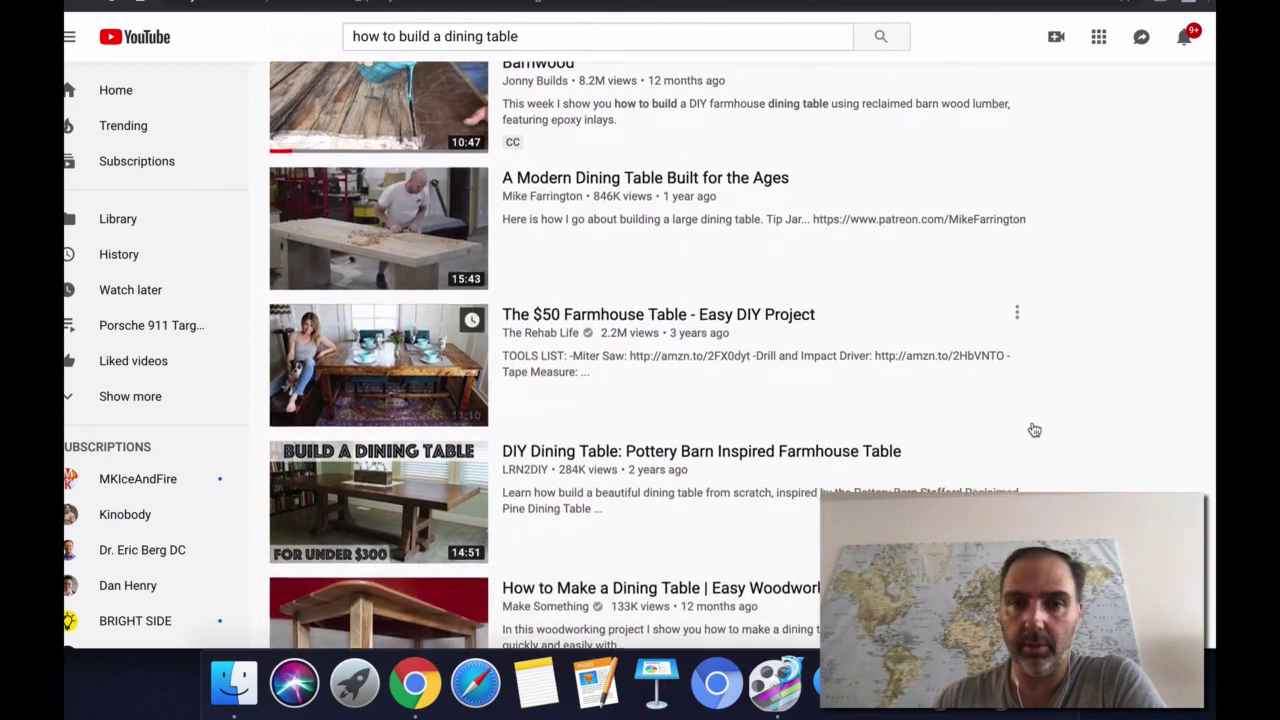
pyautogui.scroll(-3, 1111, 446)
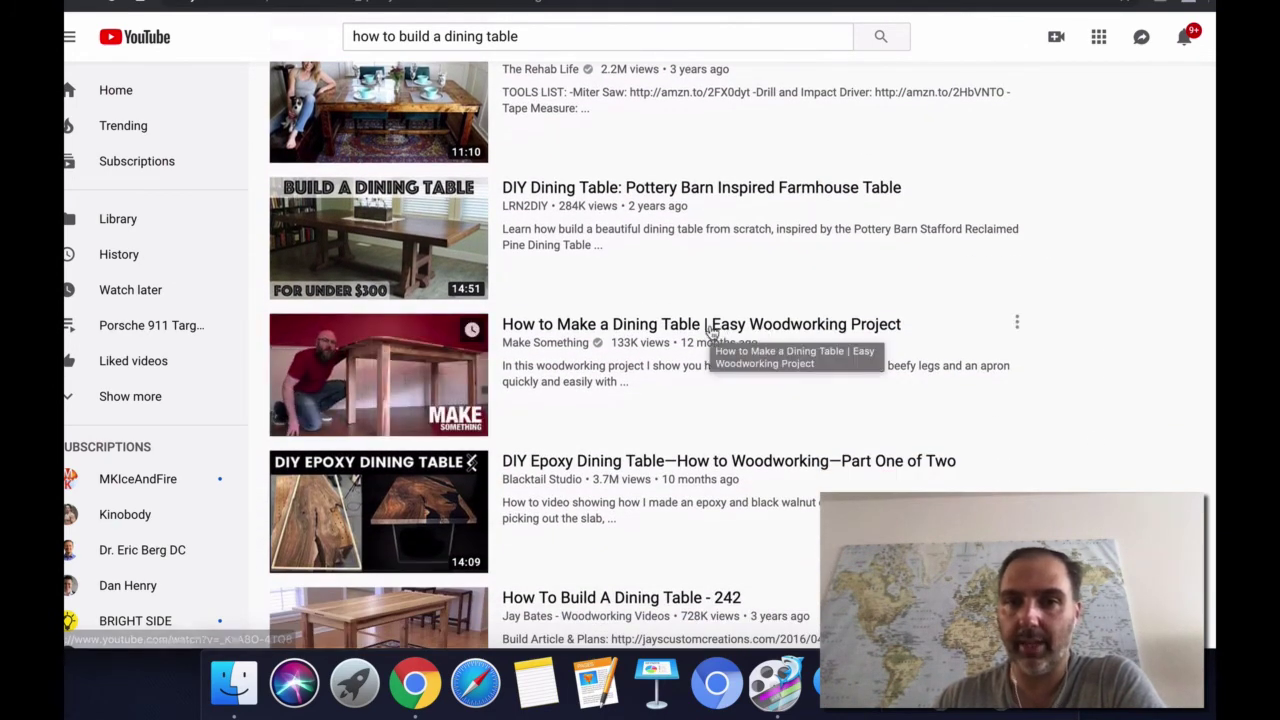
pyautogui.scroll(-7, 1090, 364)
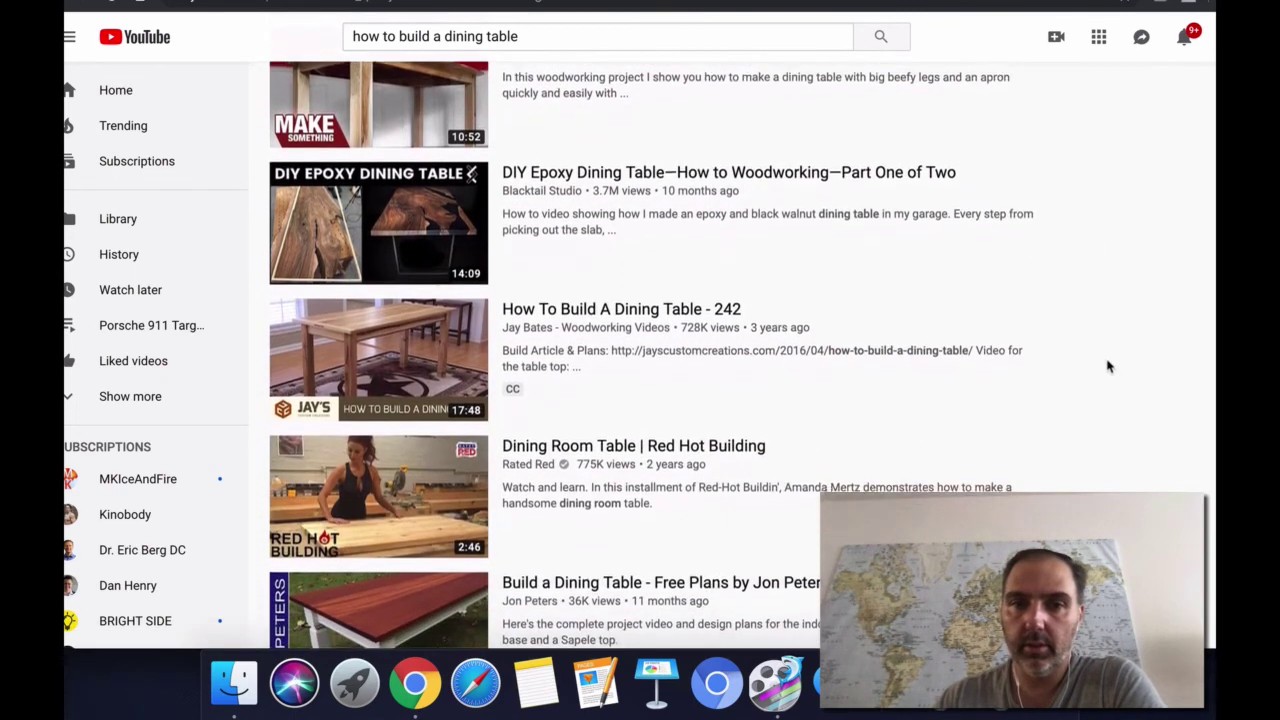
pyautogui.scroll(-3, 1108, 364)
pyautogui.scroll(-4, 1111, 371)
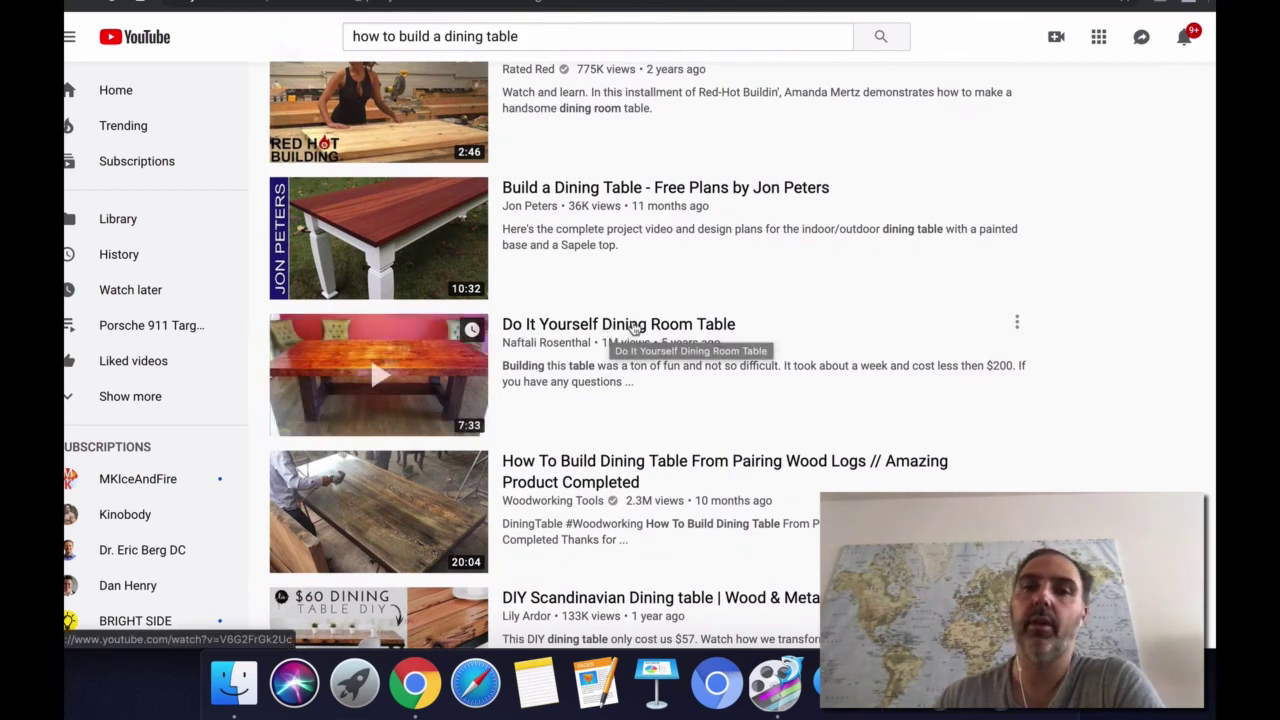
pyautogui.scroll(5, 1066, 354)
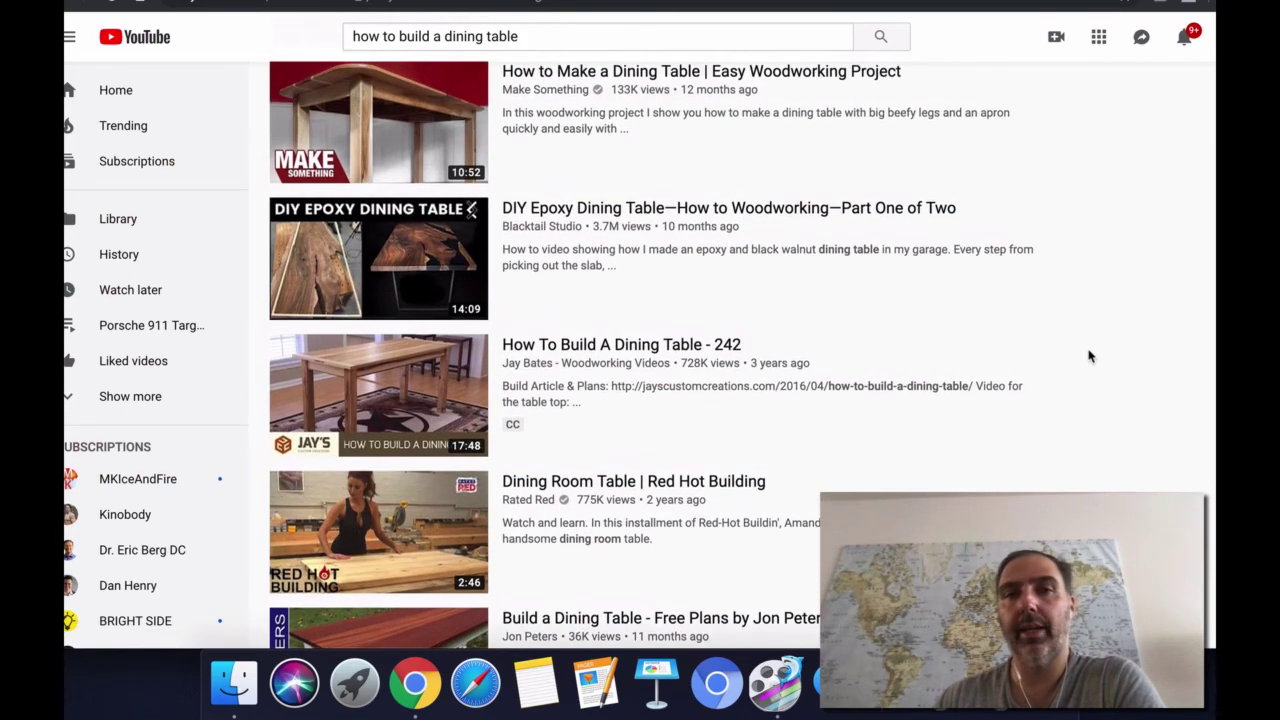
pyautogui.scroll(2, 1090, 356)
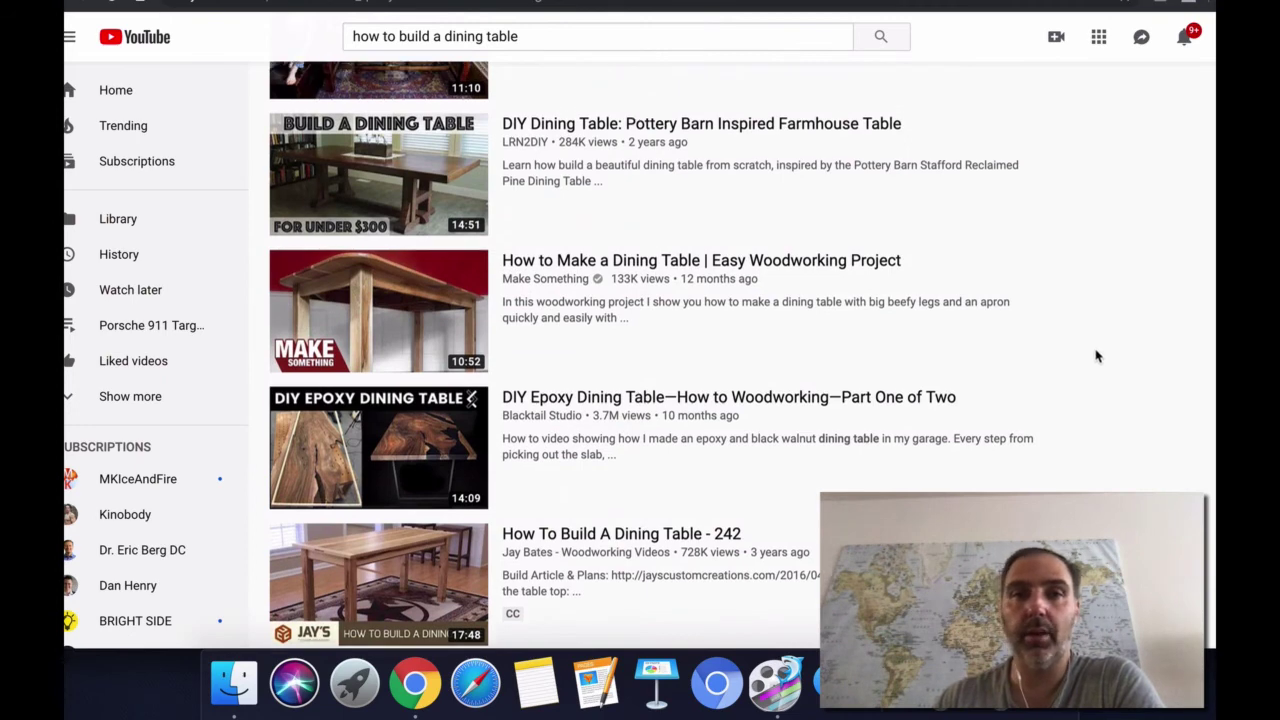
pyautogui.scroll(4, 1096, 355)
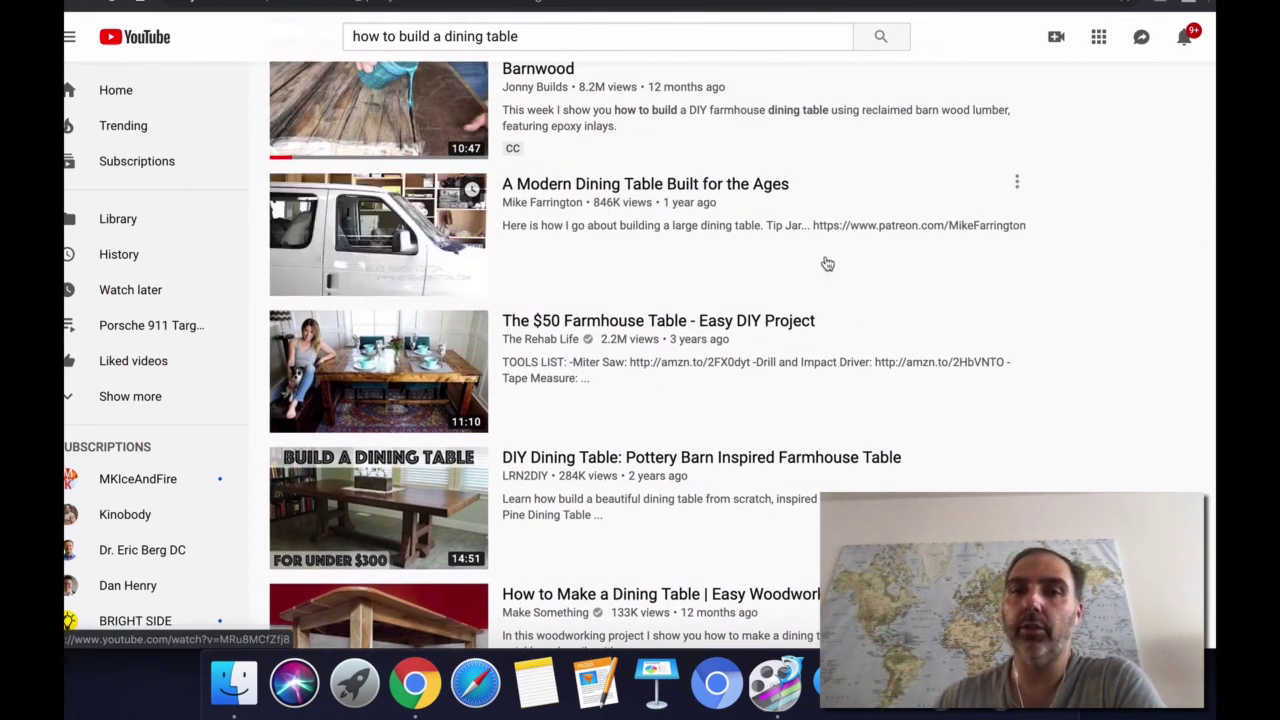
pyautogui.scroll(-5, 826, 263)
pyautogui.scroll(-3, 828, 264)
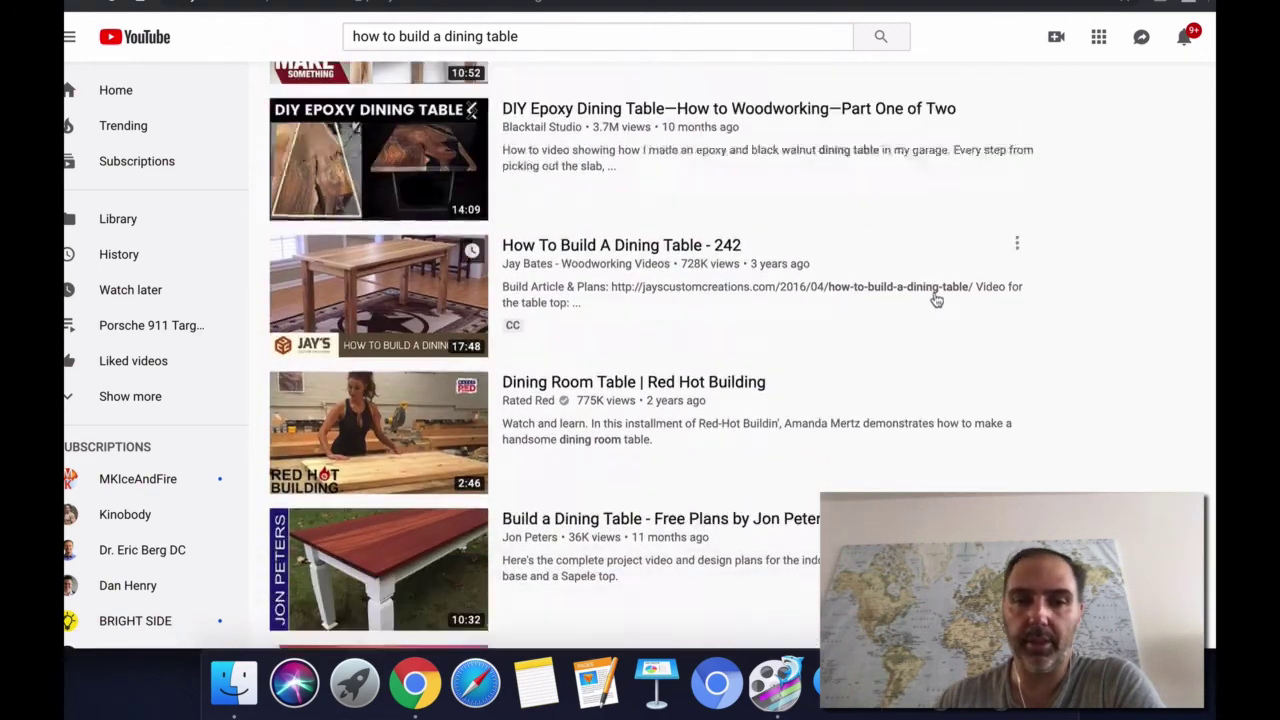
pyautogui.scroll(7, 950, 324)
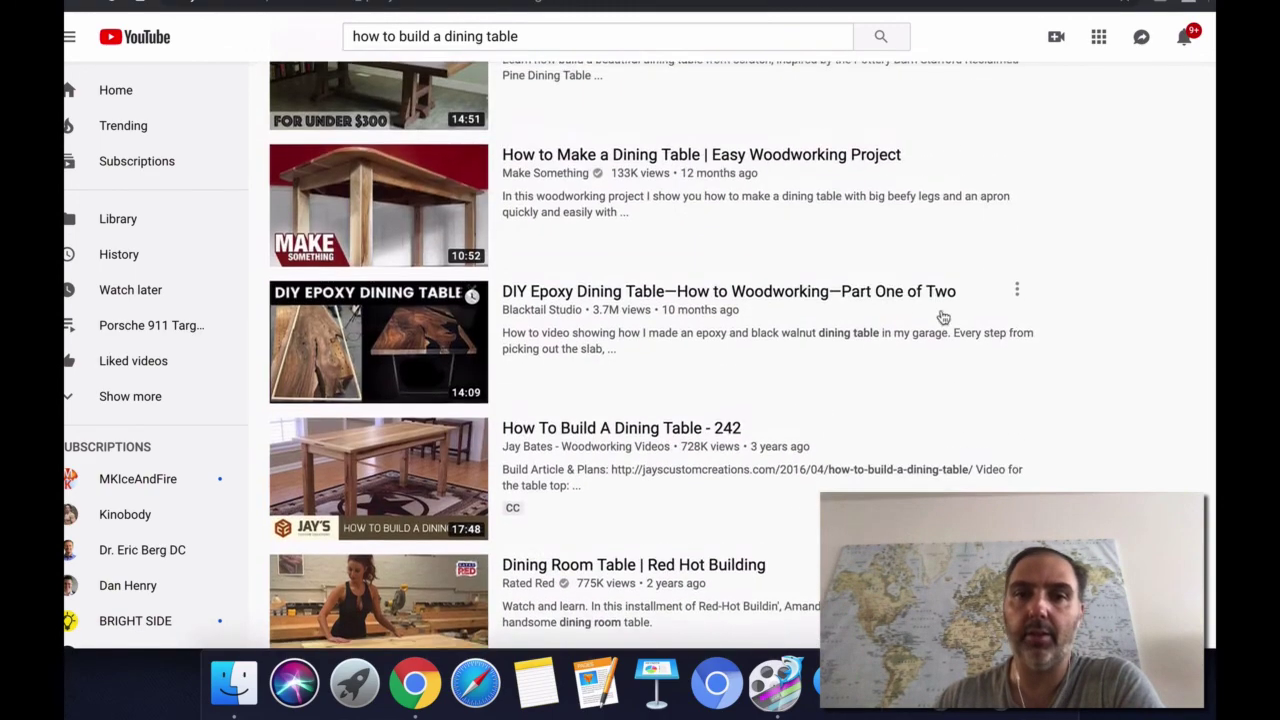
pyautogui.scroll(1, 697, 208)
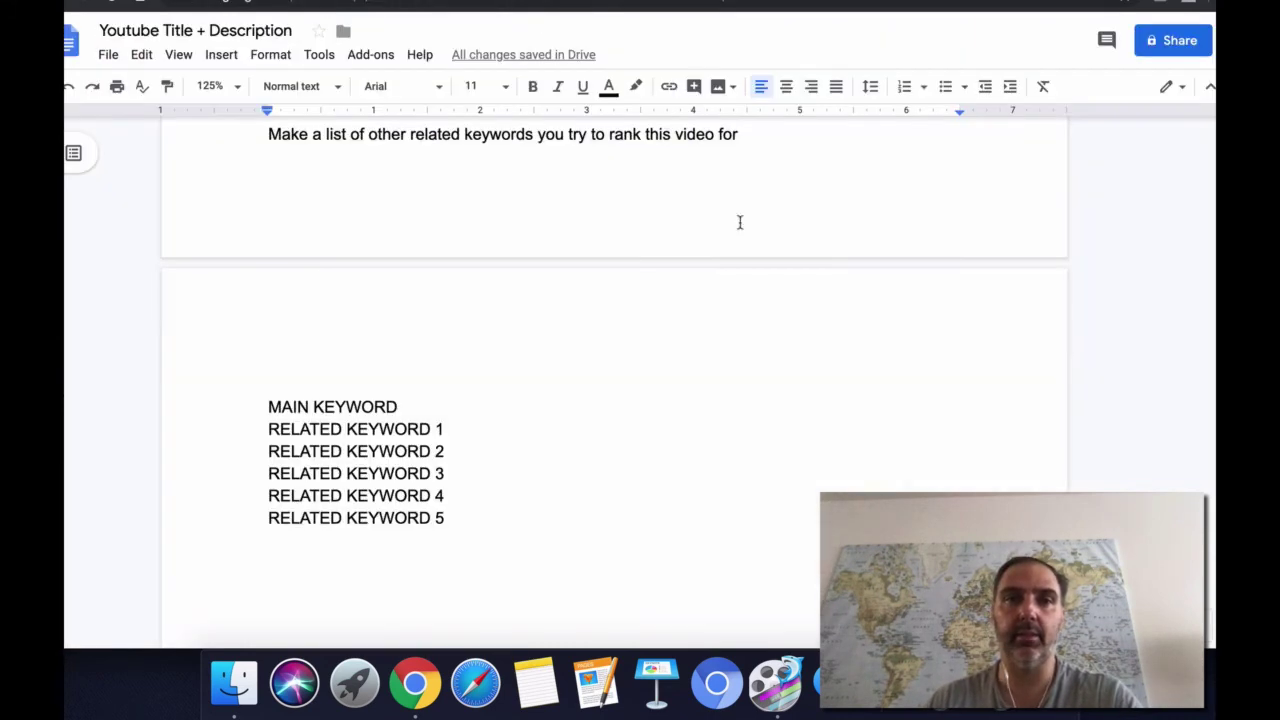
# Switch to the Youtube Title + Description document and review the description body and related keywords section
pyautogui.scroll(5, 556, 322)
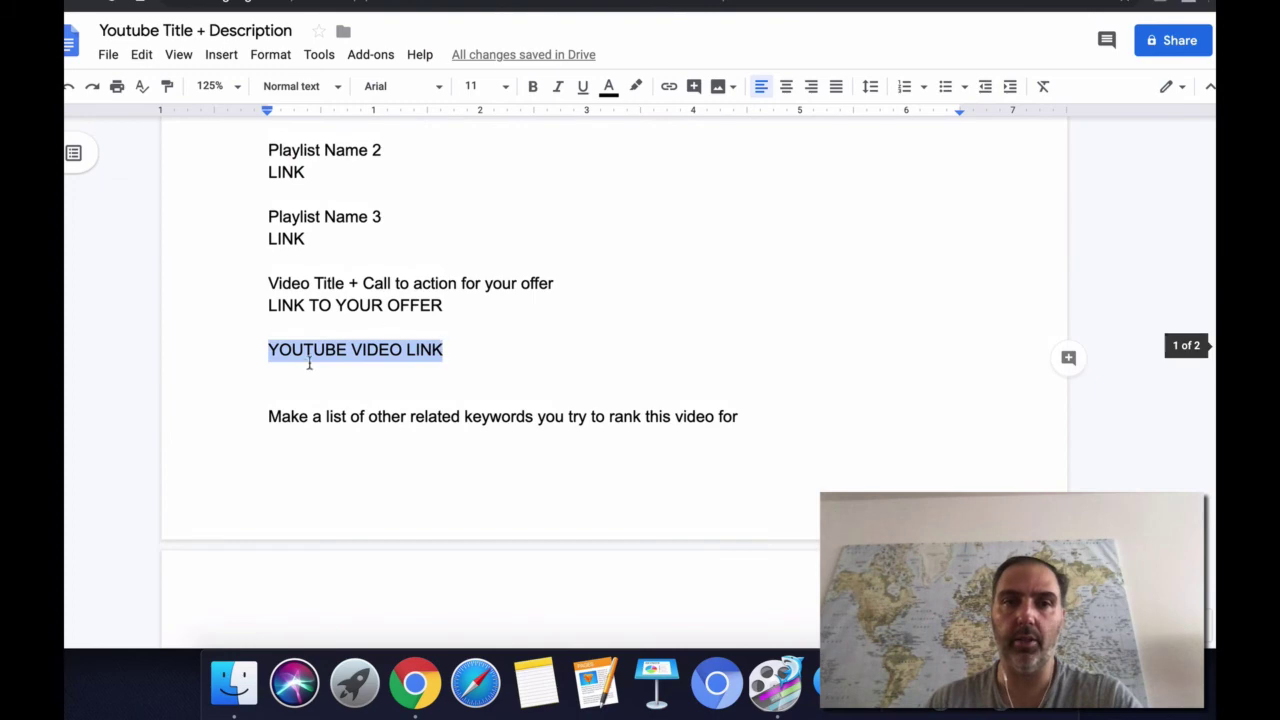
pyautogui.scroll(5, 320, 360)
pyautogui.scroll(4, 347, 350)
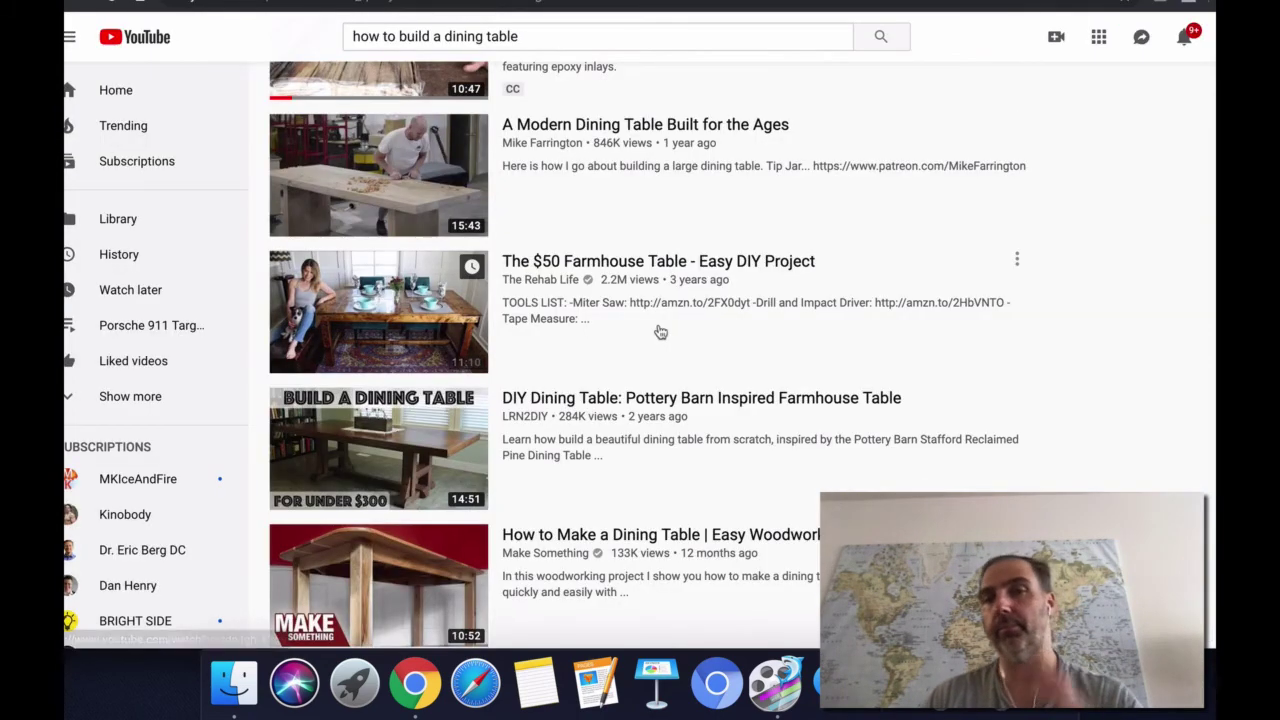
pyautogui.click(542, 36)
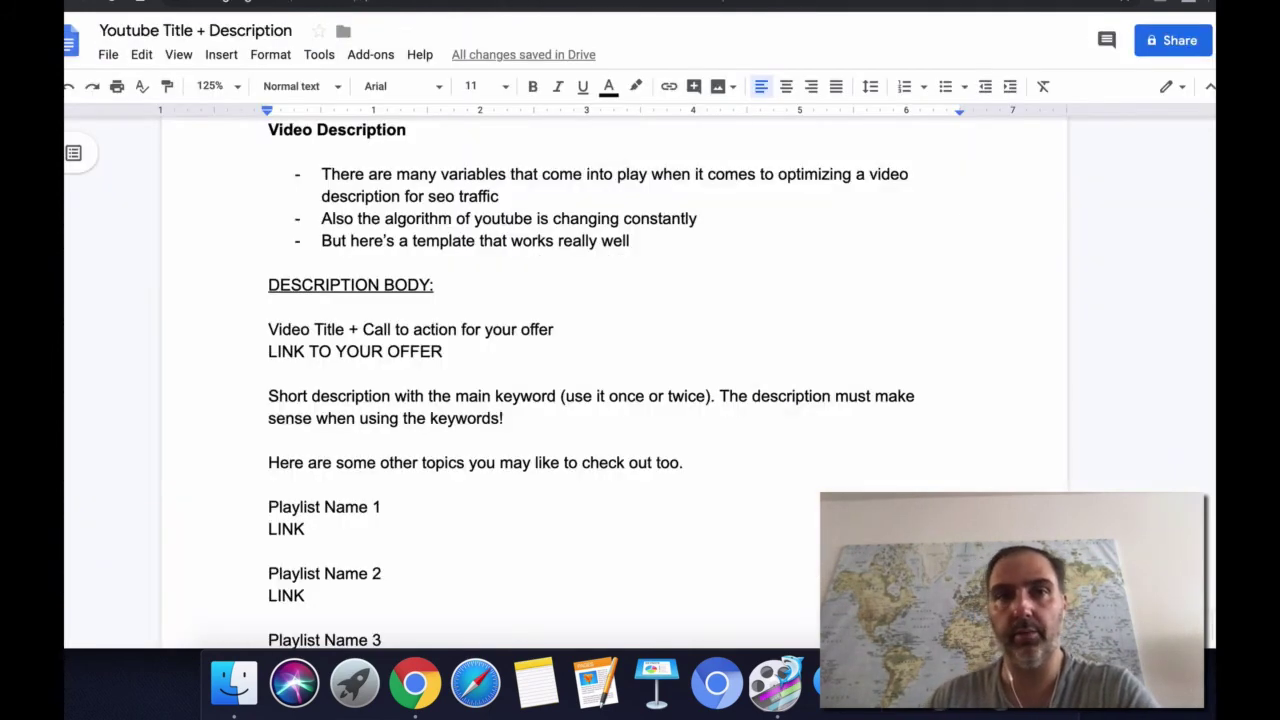
pyautogui.scroll(-8, 1006, 270)
pyautogui.scroll(-5, 652, 425)
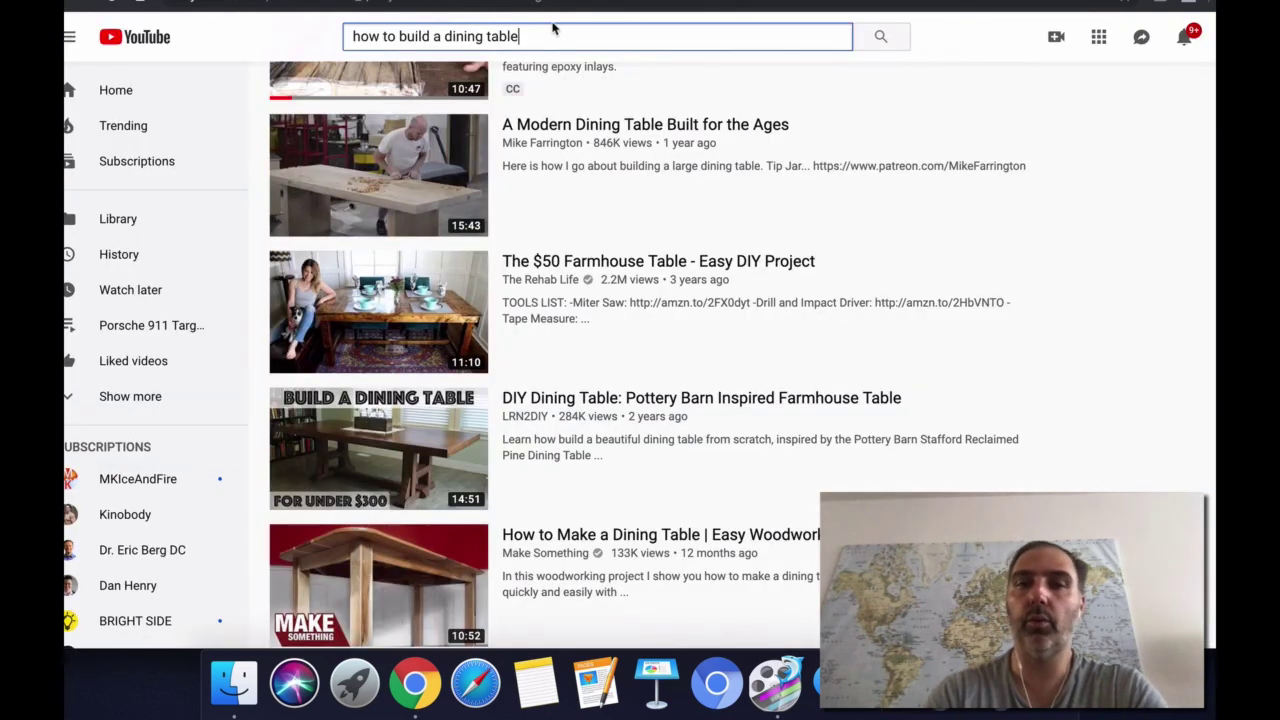
# Switch to YouTube and view the search suggestions for "how to build a dining table" and "how to build a dining table wit"
pyautogui.press('BackSpace')
pyautogui.write('e')
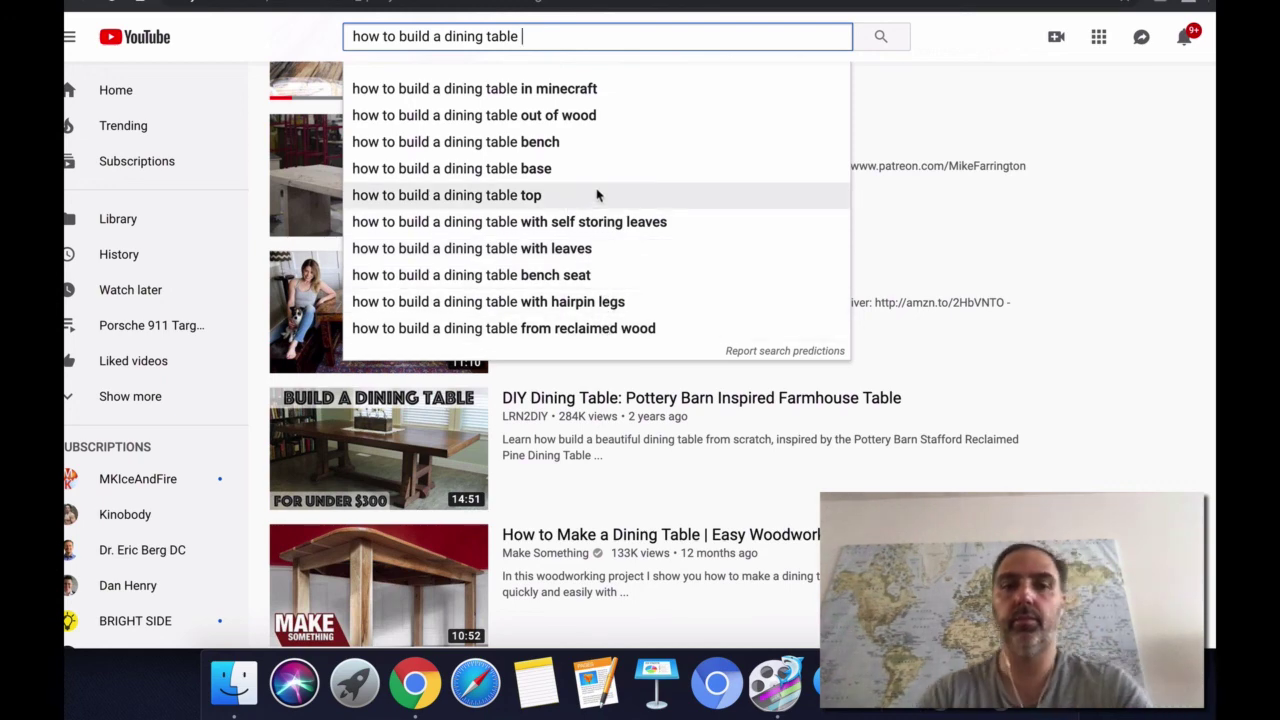
pyautogui.write('wit')
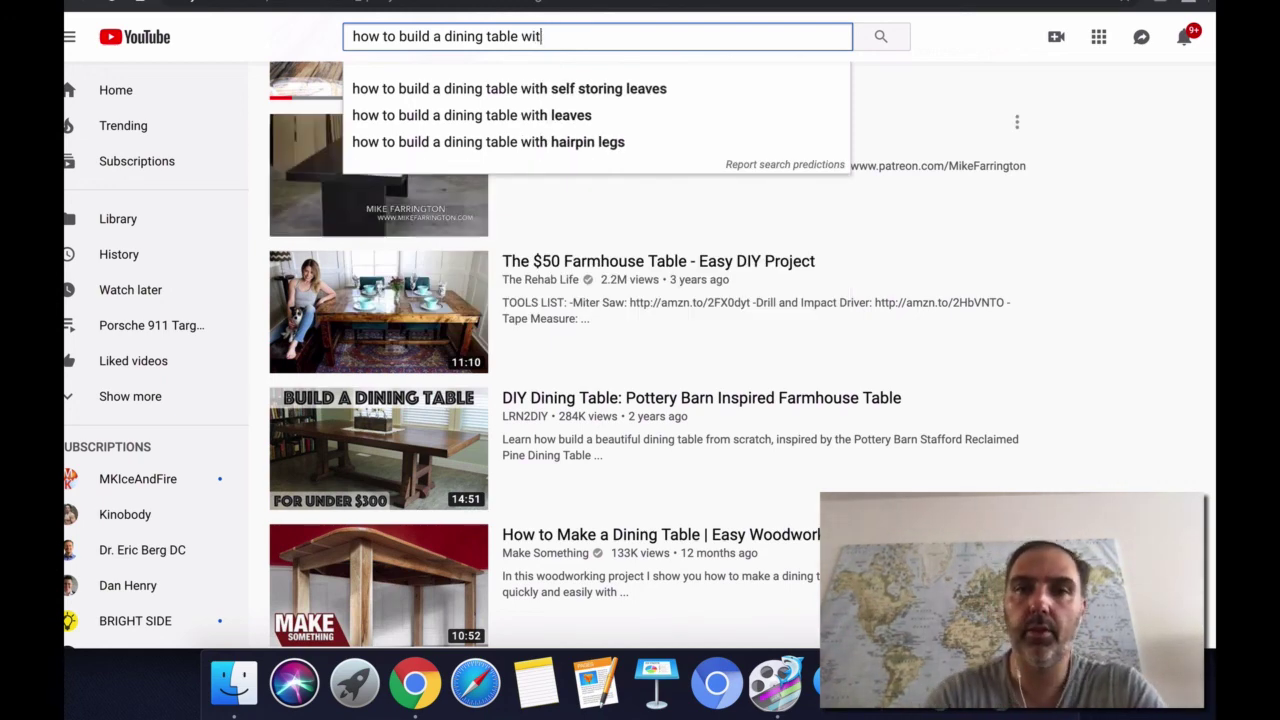
# Shorten the query to "how to build a dining" to view its suggestions, and complete it again as "how to build a dining table"
pyautogui.press('BackSpace')
pyautogui.press('BackSpace')
pyautogui.press('BackSpace')
pyautogui.press('BackSpace')
pyautogui.press('BackSpace')
pyautogui.press('BackSpace')
pyautogui.press('BackSpace')
pyautogui.press('BackSpace')
pyautogui.press('BackSpace')
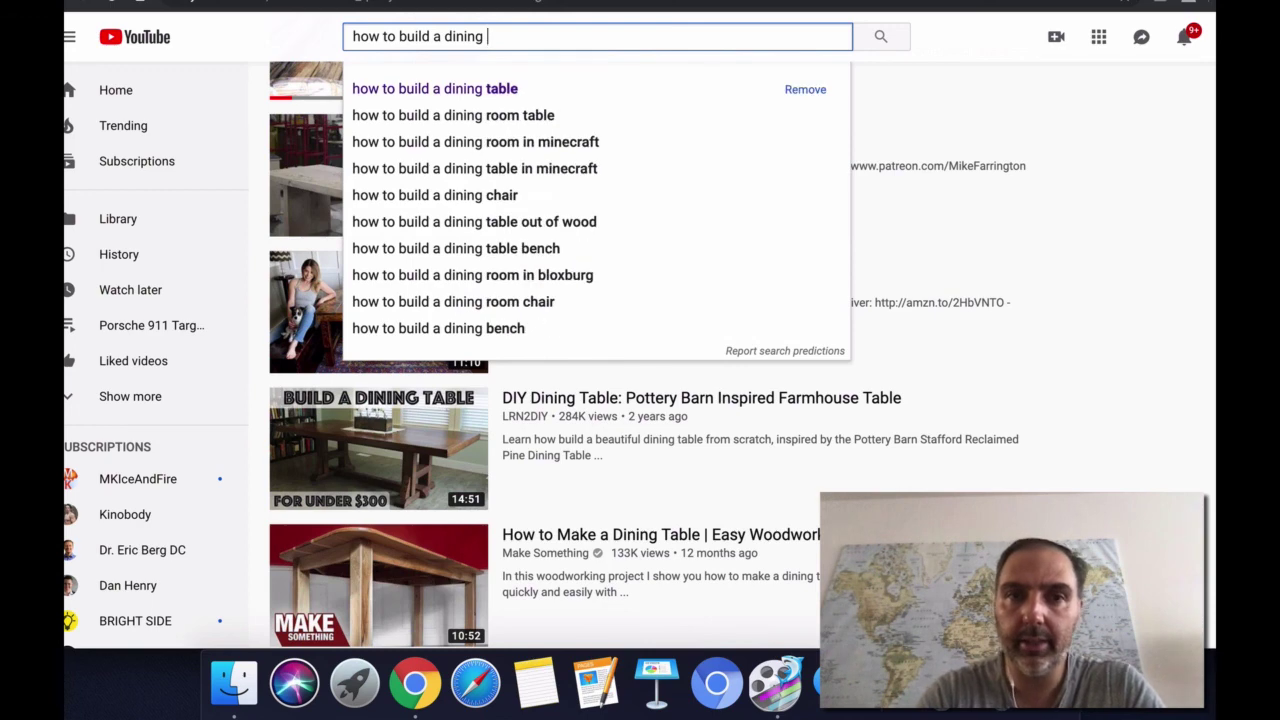
pyautogui.write('table')
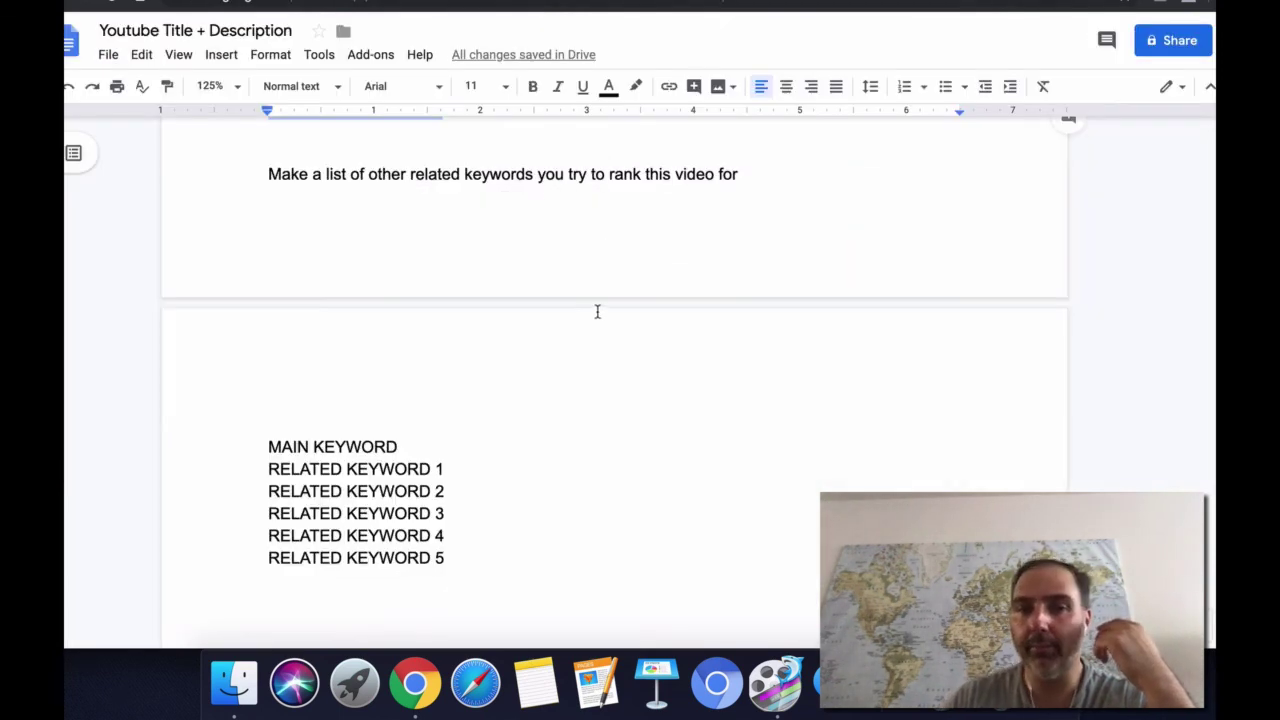
# Highlight RELATED KEYWORD 1 to RELATED KEYWORD 5 in the template document, clear the selection and return to the top YouTube results
pyautogui.scroll(-3, 597, 309)
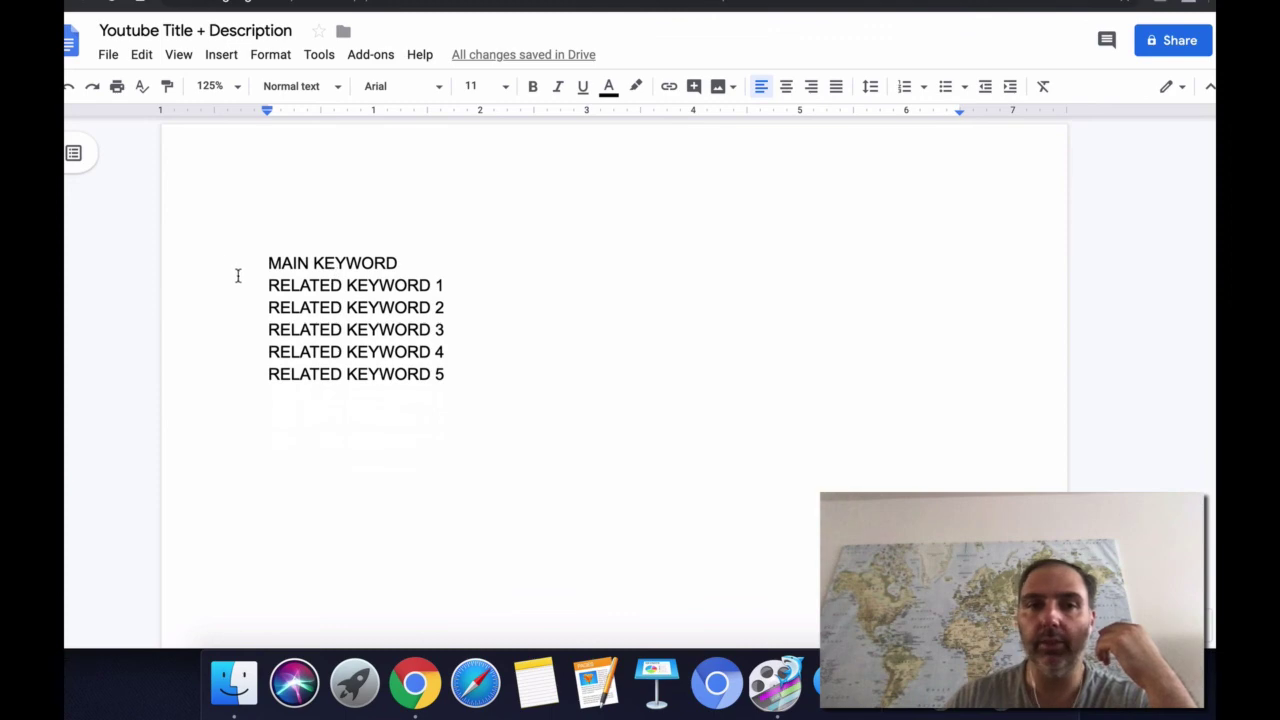
pyautogui.moveTo(261, 283); pyautogui.dragTo(465, 394)
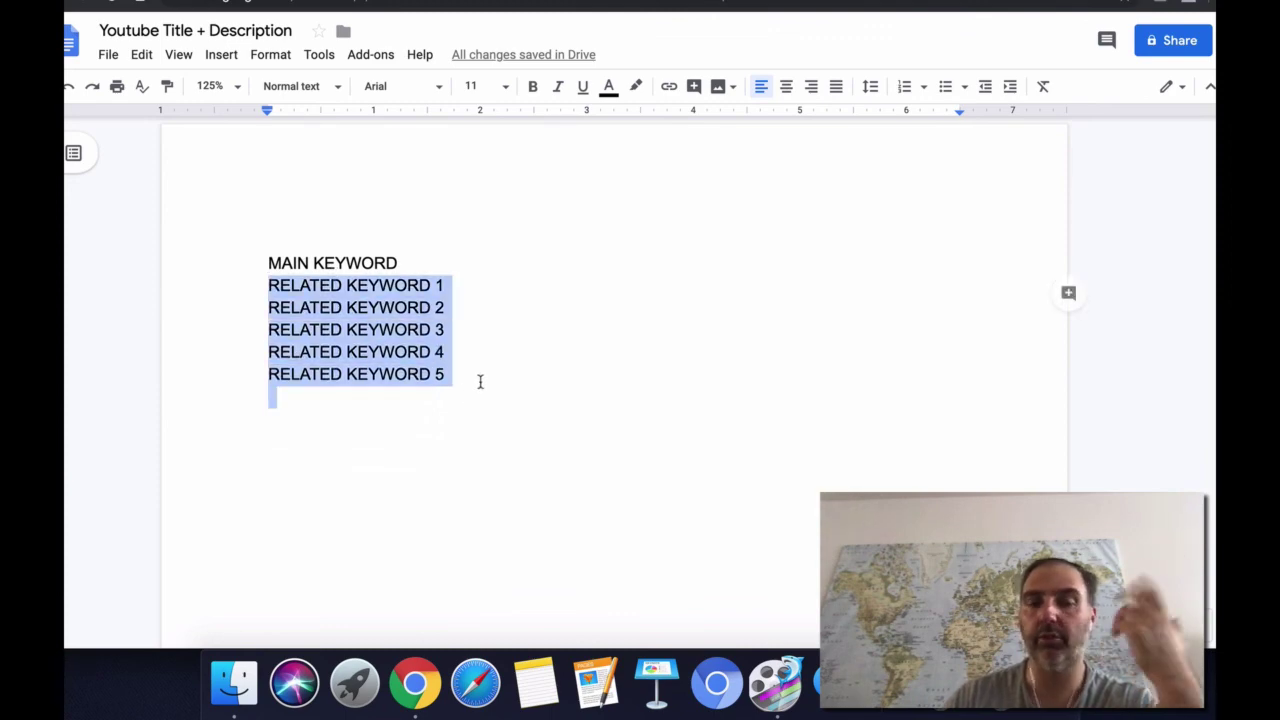
pyautogui.click(482, 376)
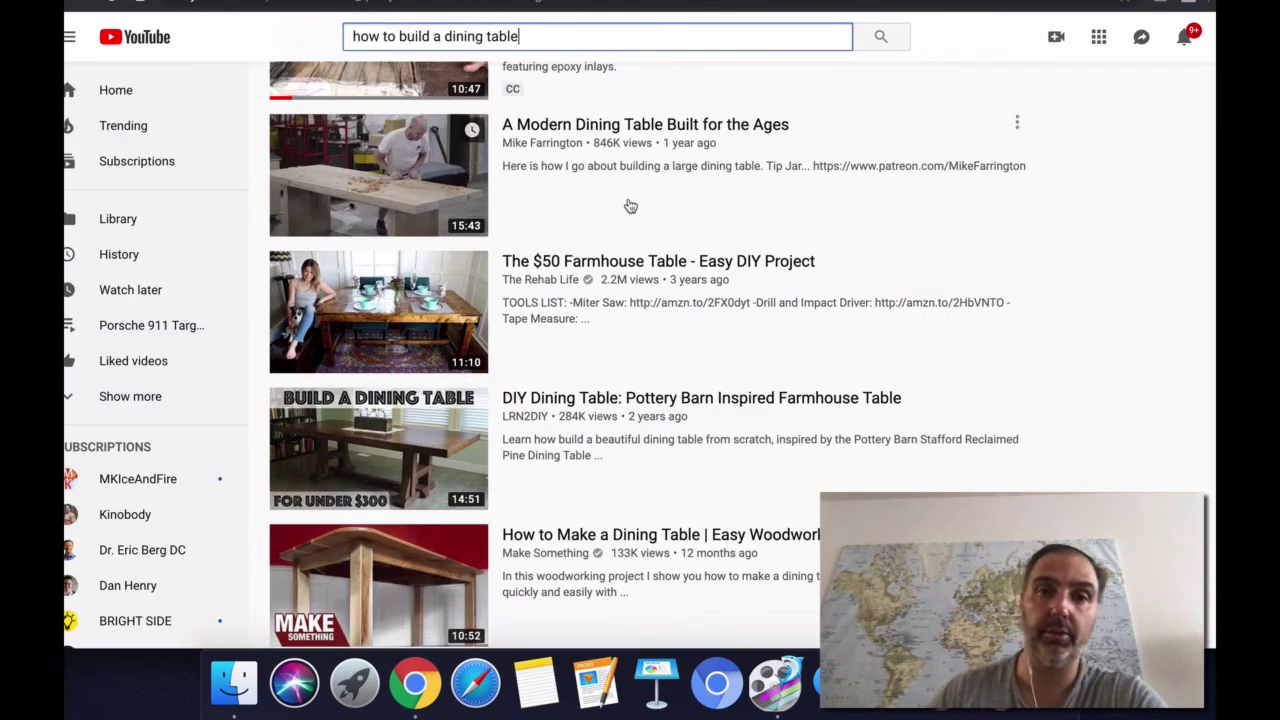
pyautogui.scroll(10, 1180, 205)
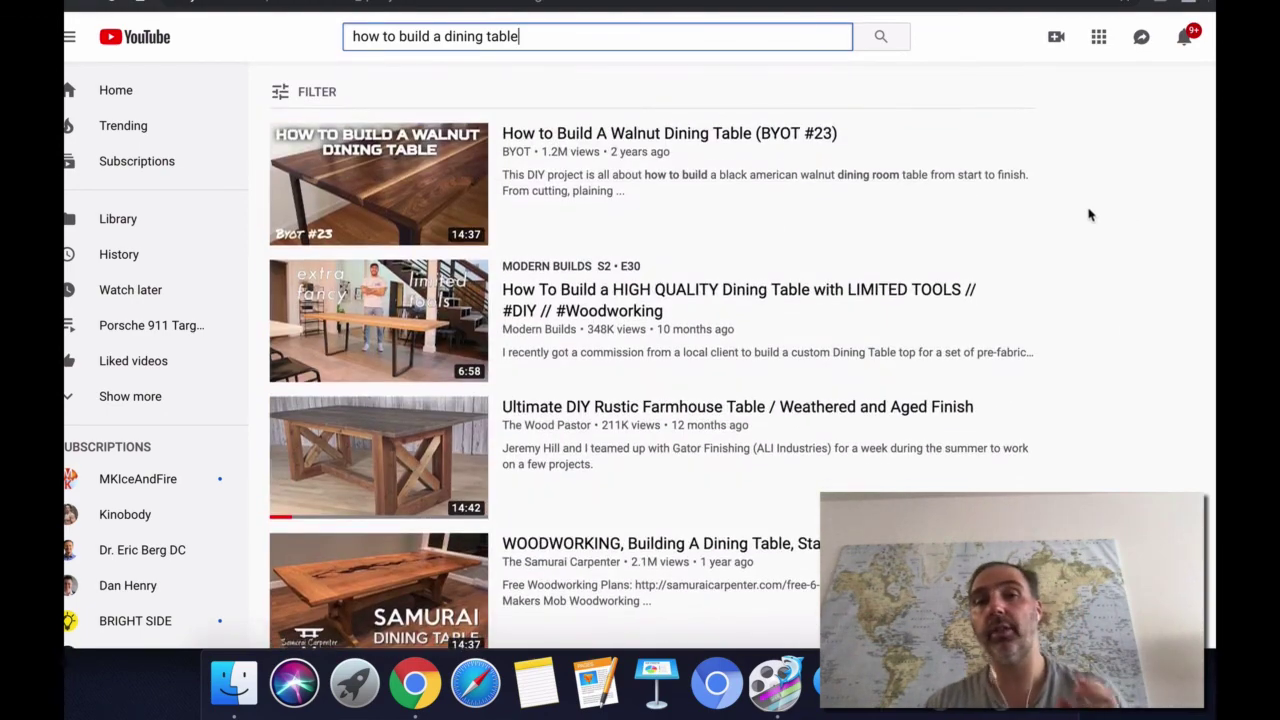